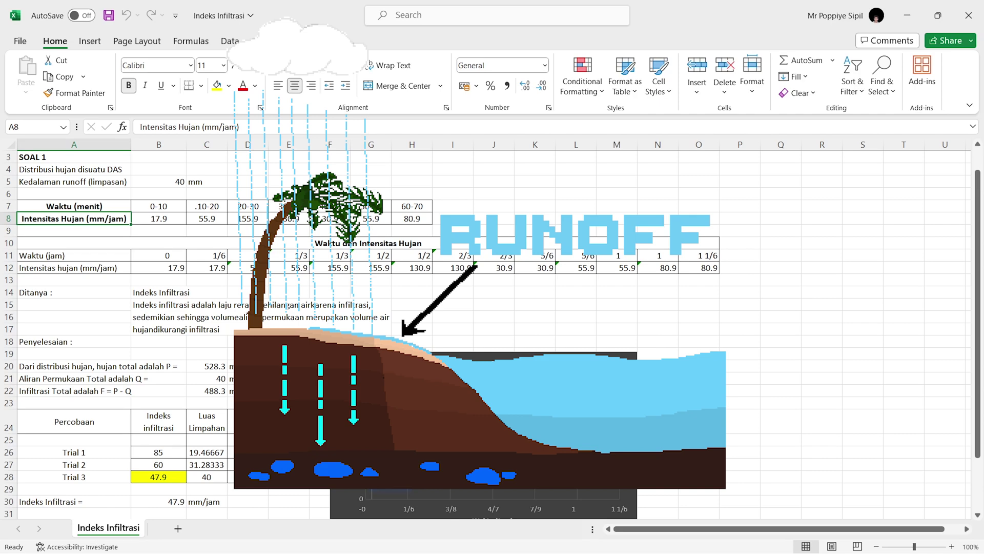
# Review the runoff depth, the rainfall intensities per 10-minute interval, and the existing Indeks Infiltrasi chart.
pyautogui.scroll(-1, 684, 266)
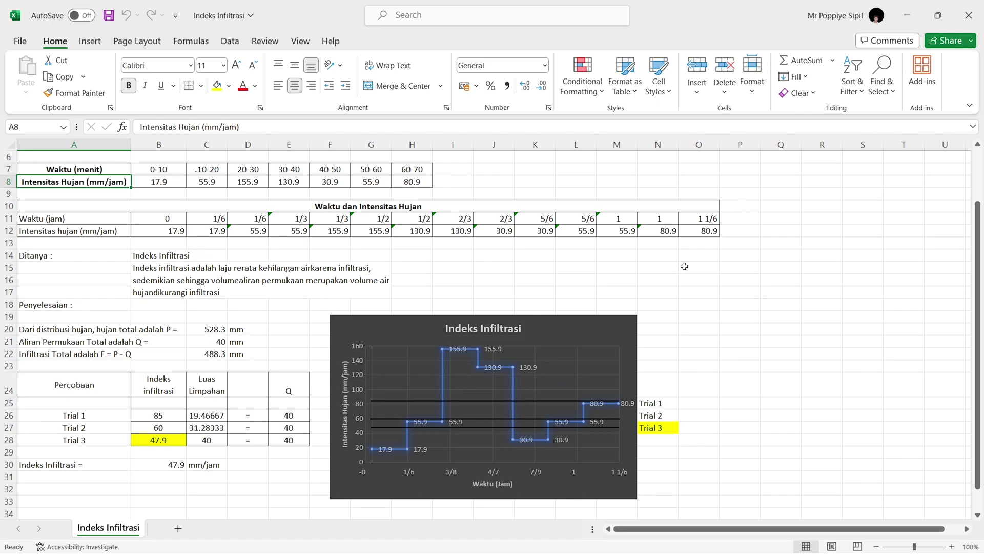
pyautogui.scroll(1, 685, 266)
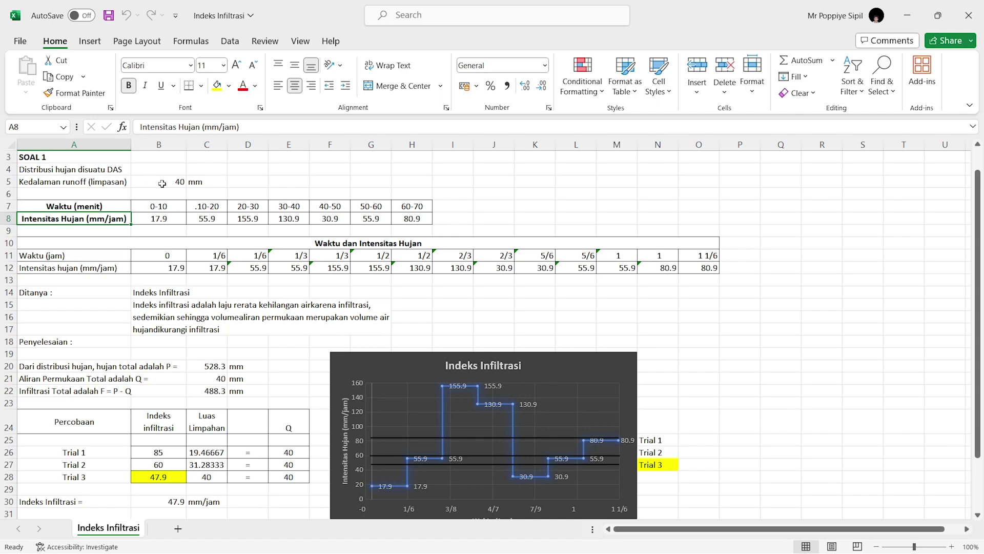
pyautogui.moveTo(101, 202); pyautogui.dragTo(398, 214)
pyautogui.click(161, 207)
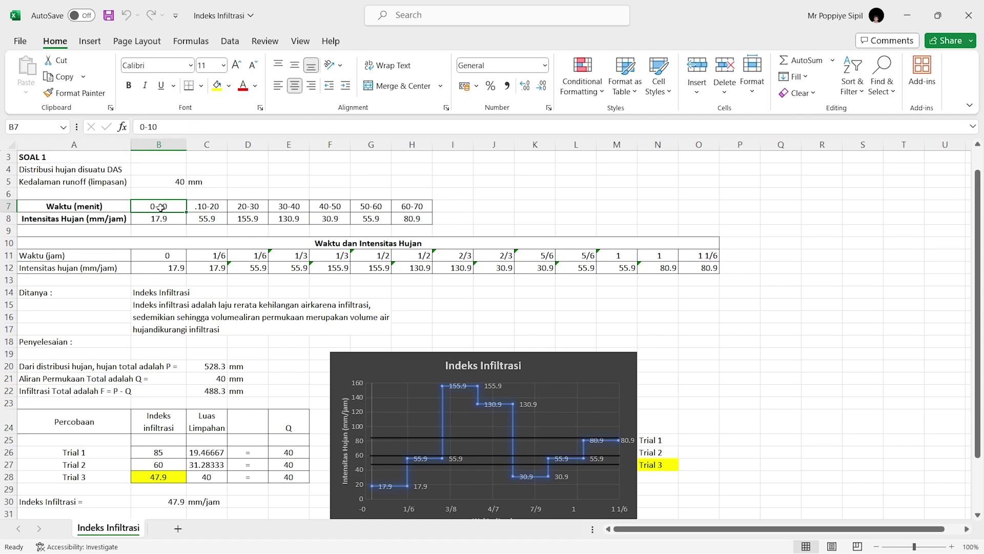
pyautogui.click(205, 208)
pyautogui.click(256, 209)
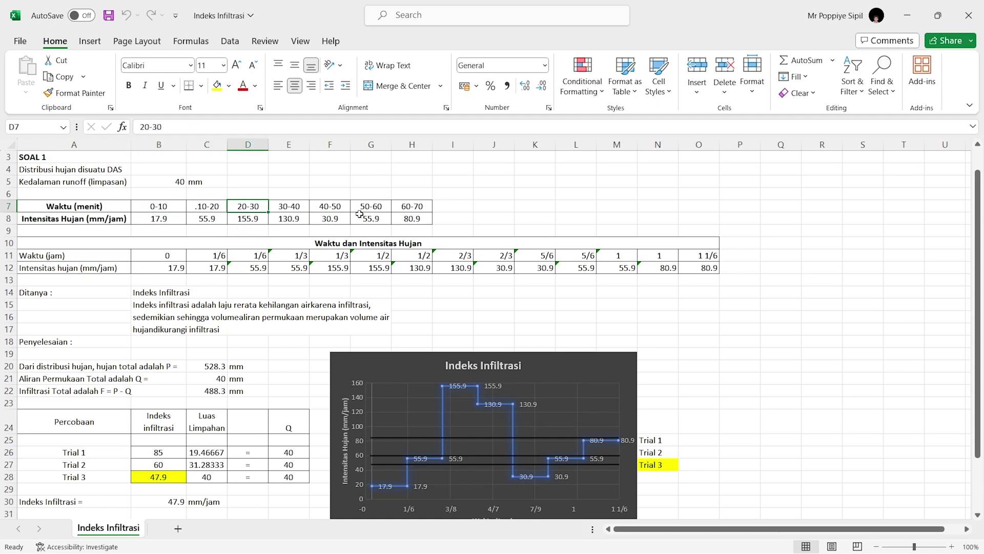
pyautogui.click(414, 209)
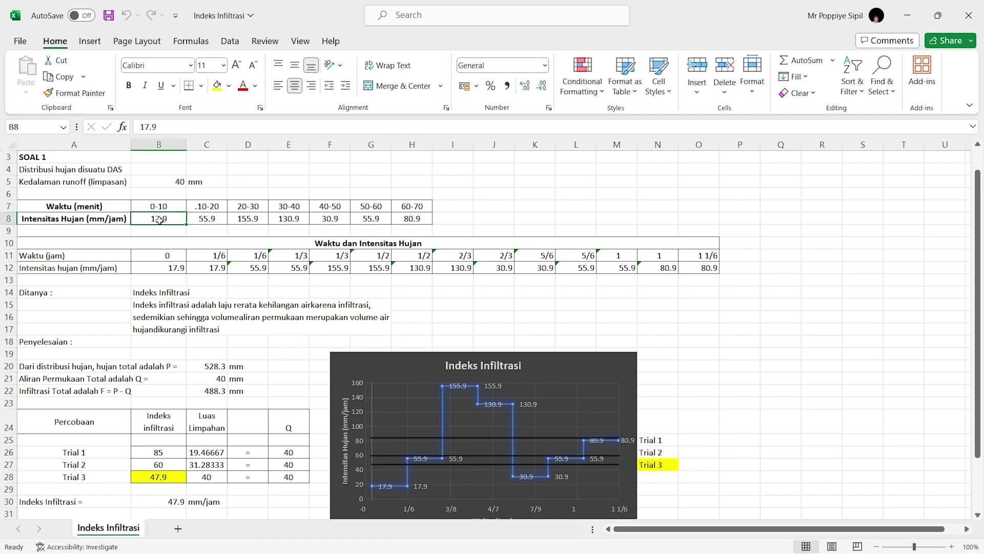
pyautogui.moveTo(160, 219); pyautogui.dragTo(420, 219)
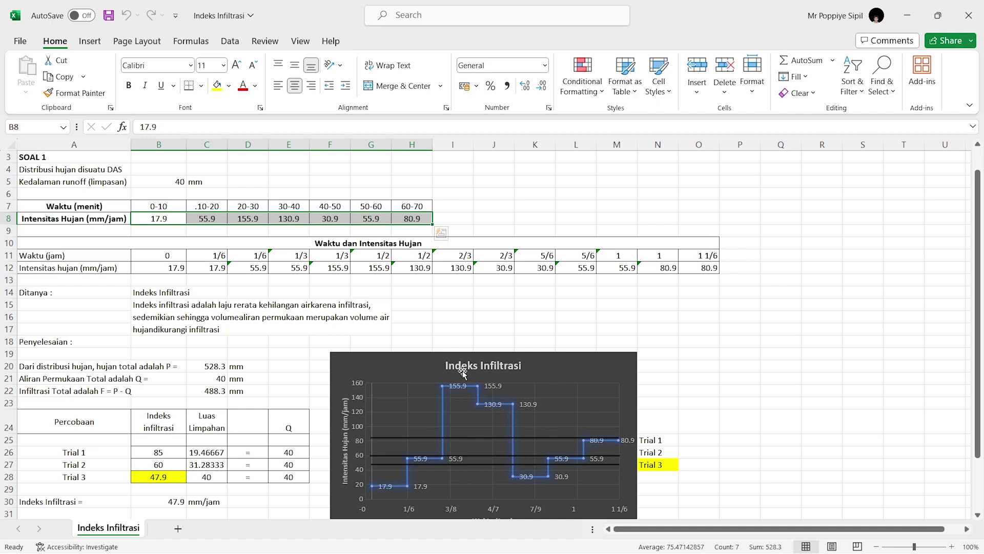
pyautogui.scroll(-1, 452, 353)
pyautogui.click(620, 315)
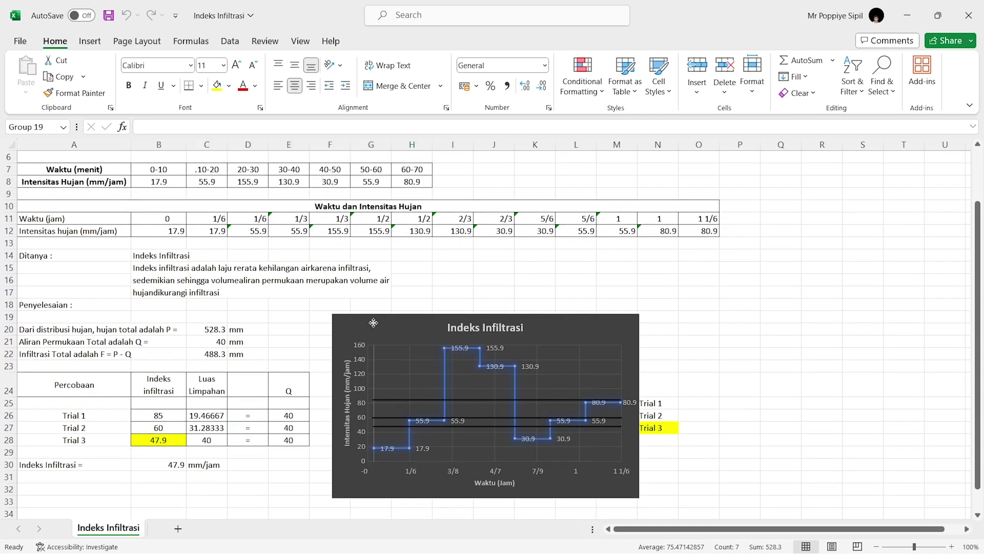
pyautogui.click(776, 306)
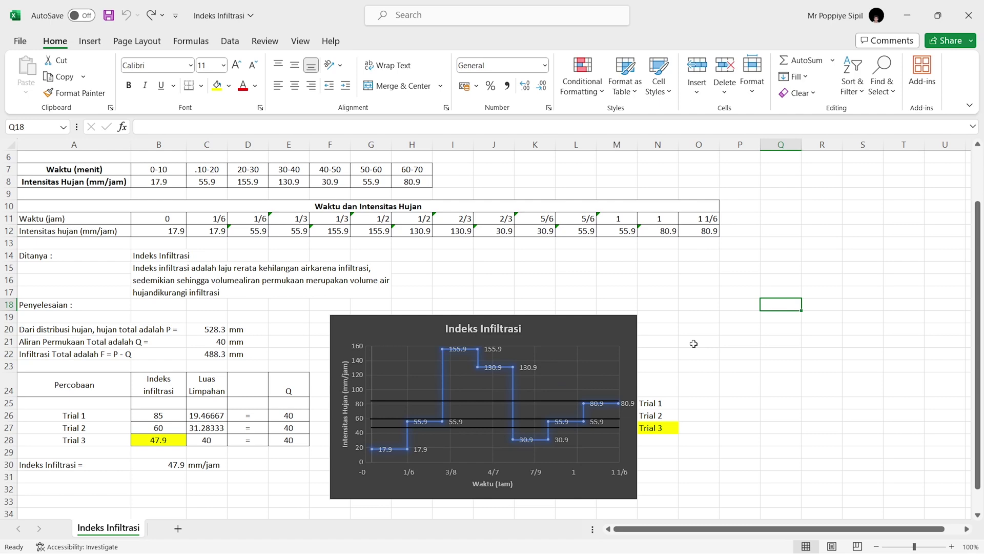
# Compare the Waktu dan Intensitas Hujan table in hours with the original table in minutes, including their row labels.
pyautogui.moveTo(91, 209); pyautogui.dragTo(597, 233)
pyautogui.scroll(1, 723, 307)
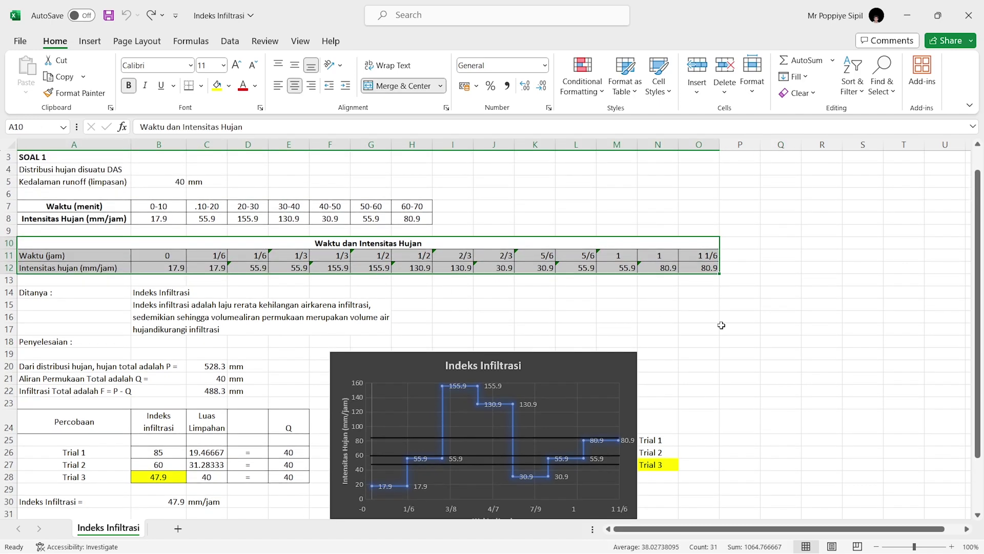
pyautogui.click(721, 325)
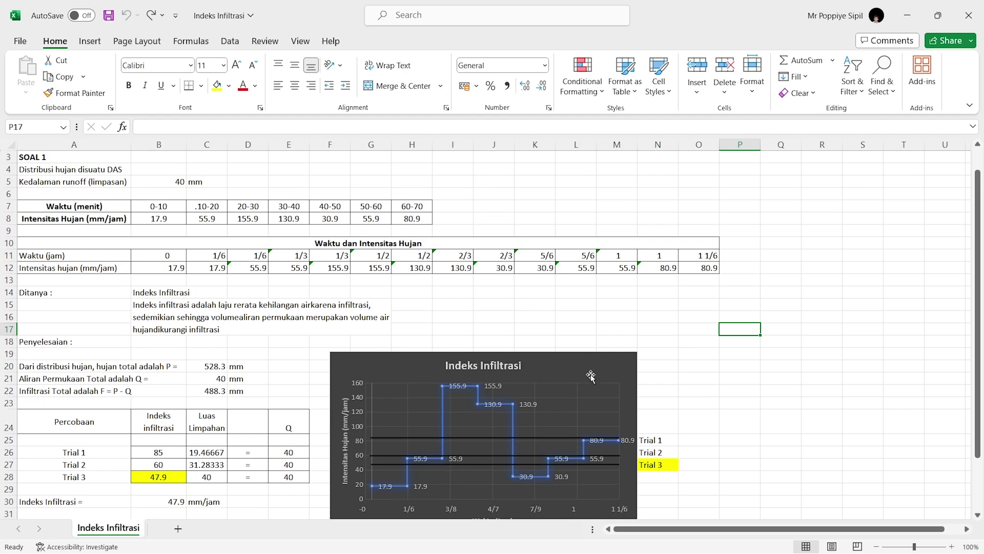
pyautogui.click(171, 257)
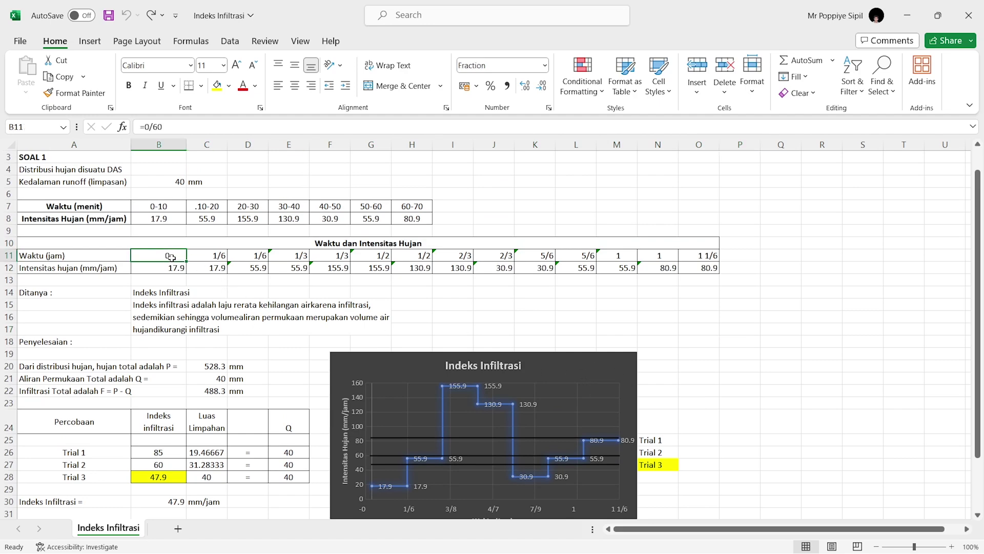
pyautogui.click(69, 254)
pyautogui.click(78, 207)
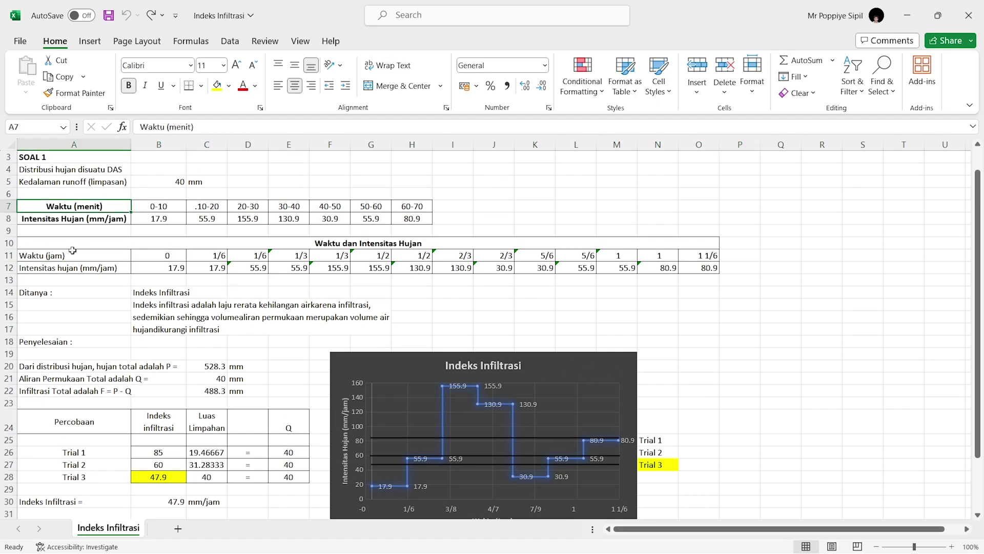
pyautogui.click(72, 250)
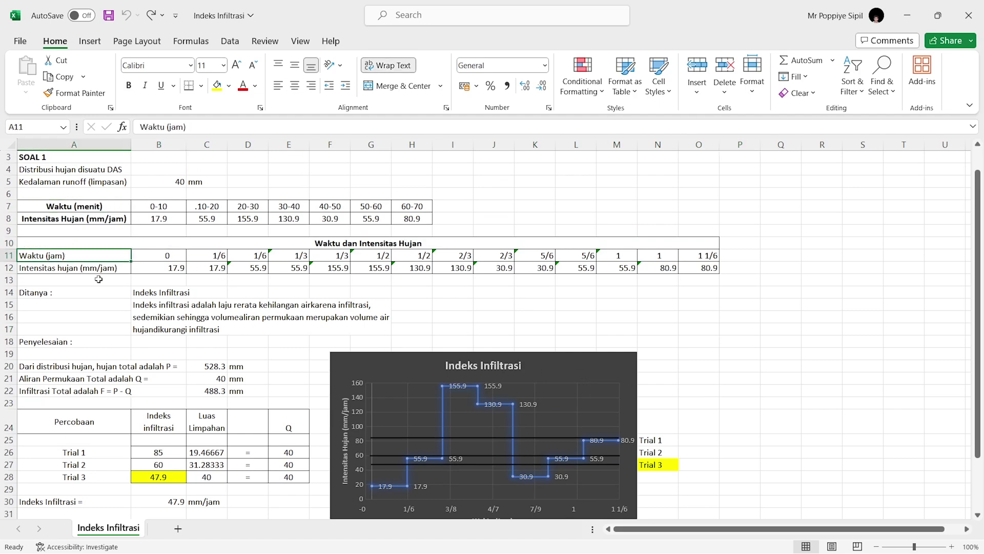
pyautogui.click(83, 222)
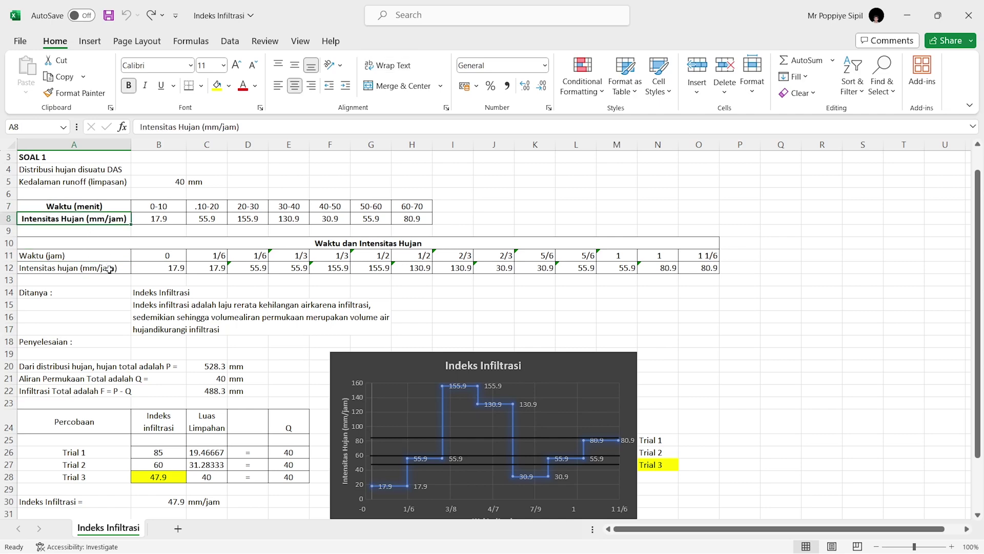
# Examine how the 0-10 and 10-20 minute intervals and their intensities are converted into paired hour values in rows 11 and 12.
pyautogui.click(171, 253)
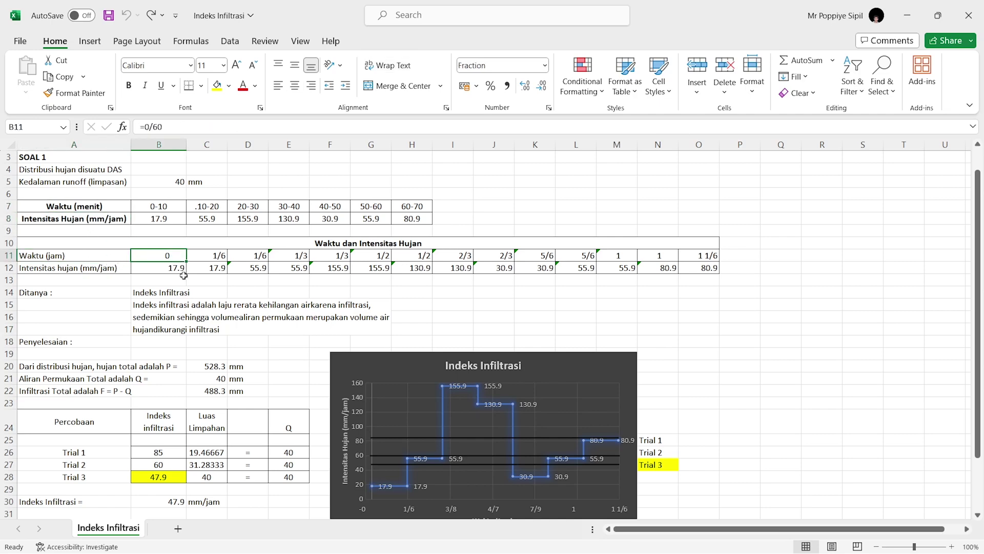
pyautogui.click(155, 216)
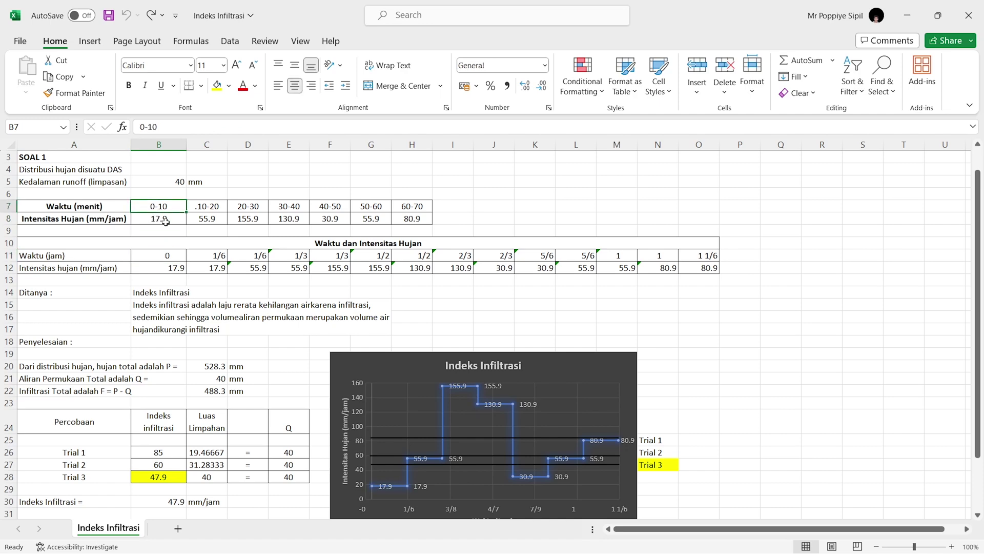
pyautogui.click(178, 267)
pyautogui.click(165, 208)
pyautogui.click(222, 253)
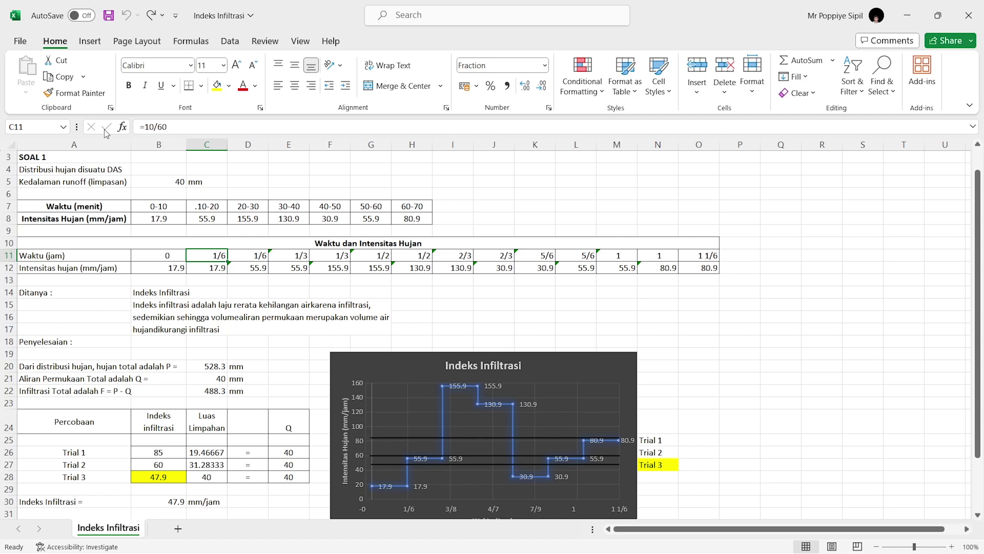
pyautogui.click(219, 269)
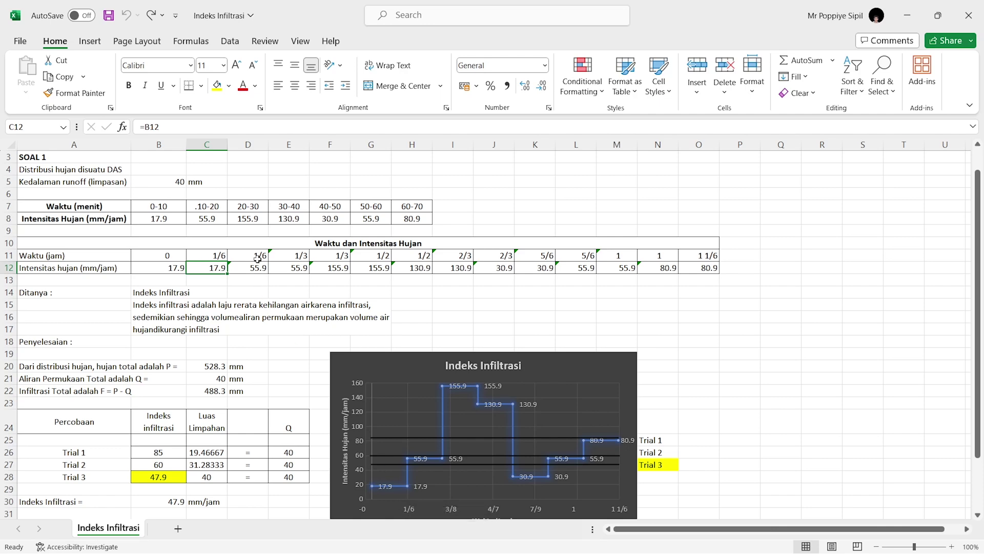
pyautogui.click(209, 220)
pyautogui.moveTo(212, 208); pyautogui.dragTo(208, 220)
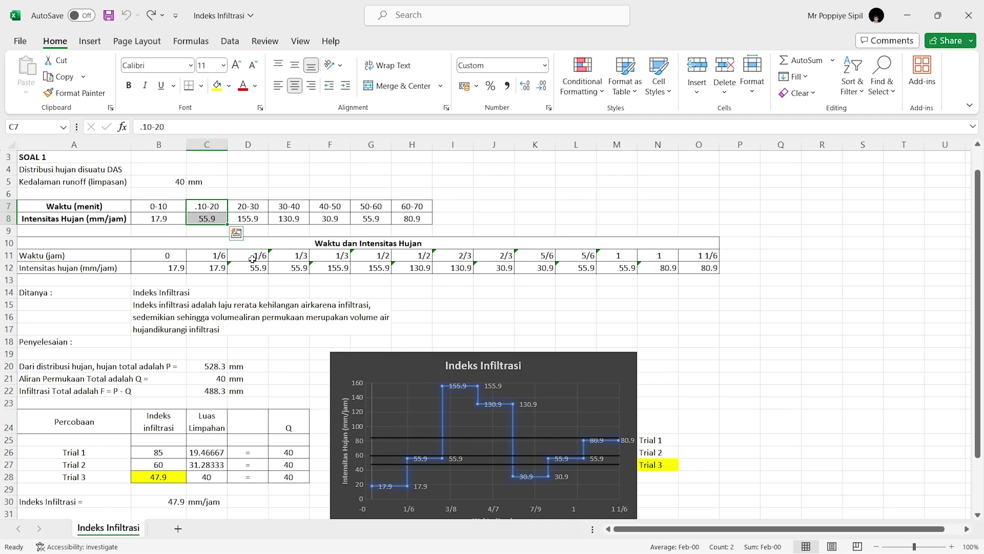
pyautogui.moveTo(251, 257); pyautogui.dragTo(295, 268)
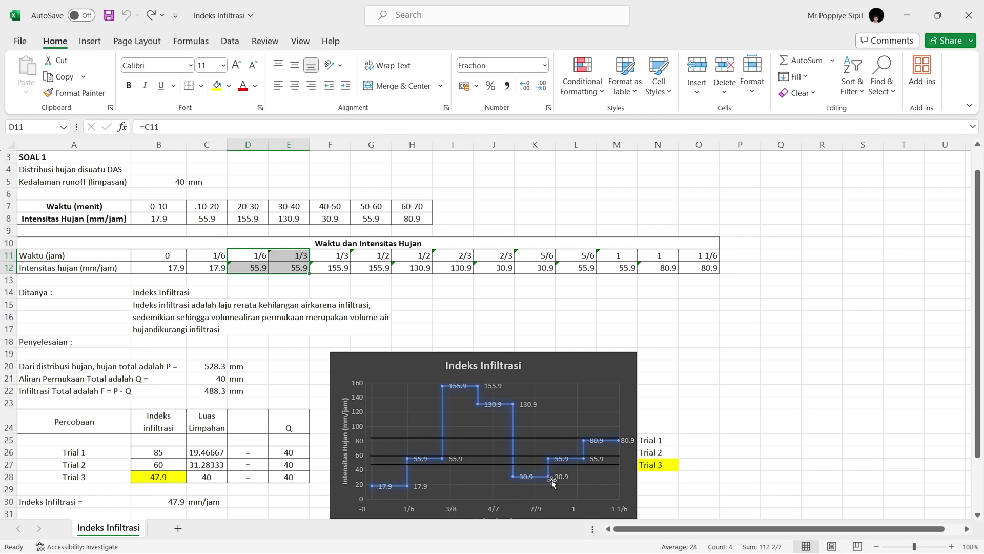
pyautogui.moveTo(115, 256); pyautogui.dragTo(699, 266)
pyautogui.click(700, 365)
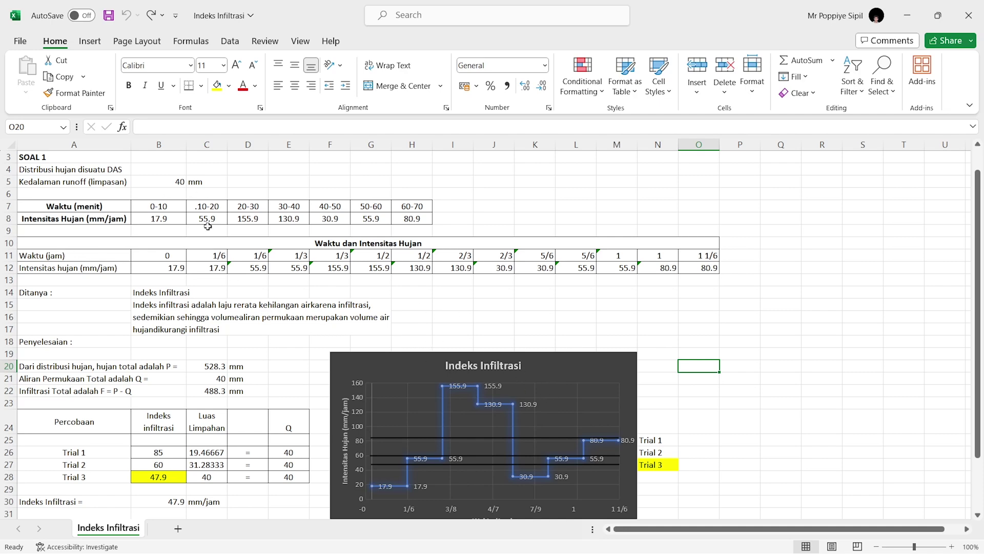
# Insert a Scatter with Straight Lines chart from A11:O12 and place it beside the existing chart, over columns N to U.
pyautogui.moveTo(68, 255); pyautogui.dragTo(689, 268)
pyautogui.moveTo(105, 255); pyautogui.dragTo(704, 268)
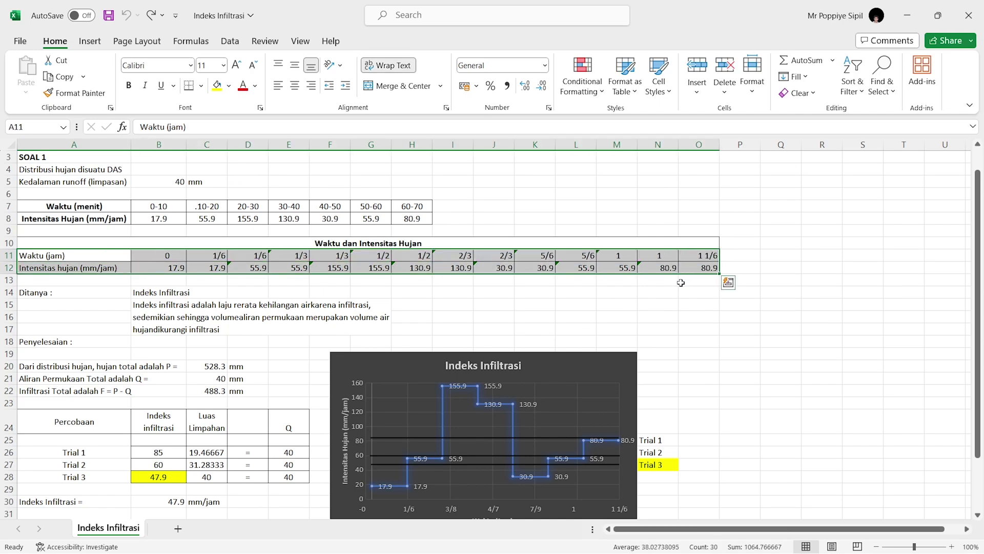
pyautogui.click(97, 41)
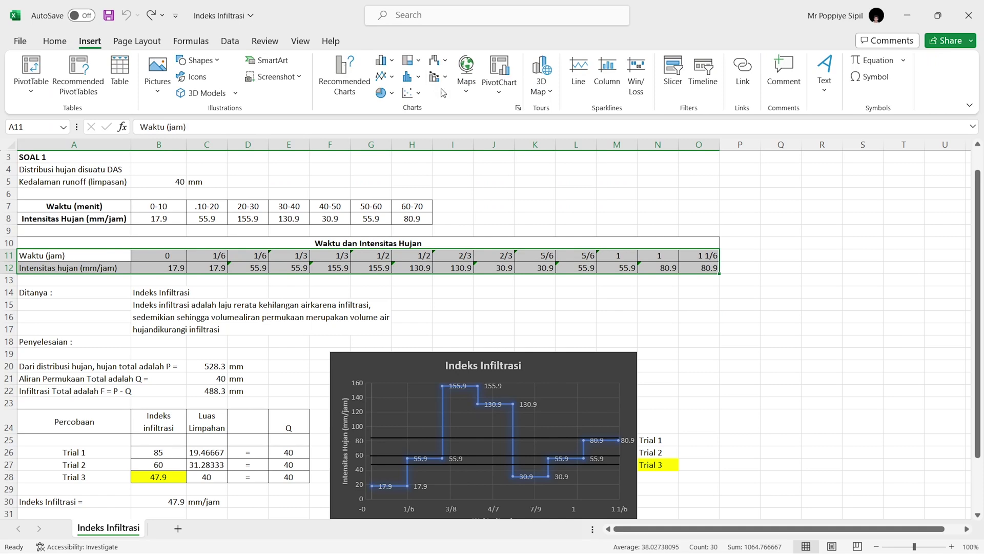
pyautogui.click(356, 90)
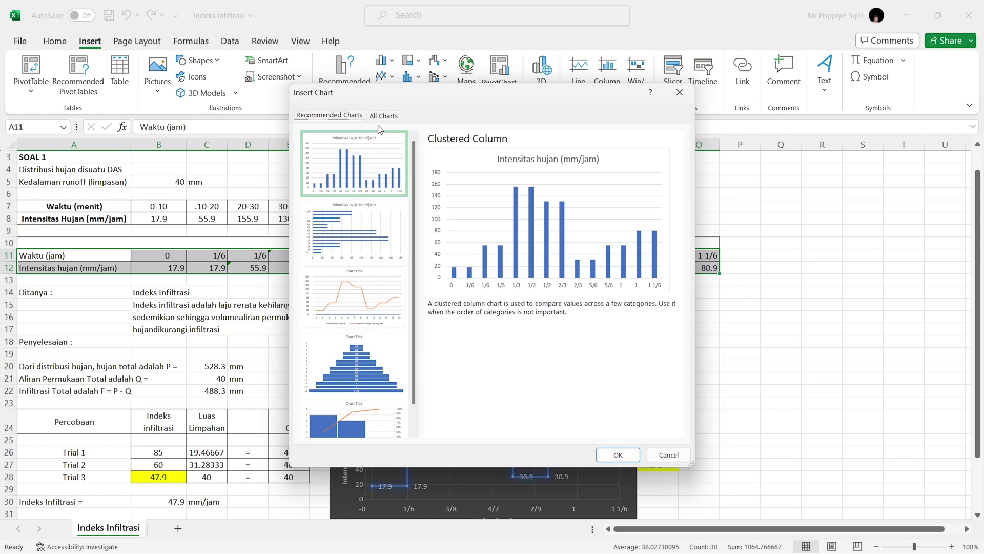
pyautogui.moveTo(421, 95); pyautogui.dragTo(347, 82)
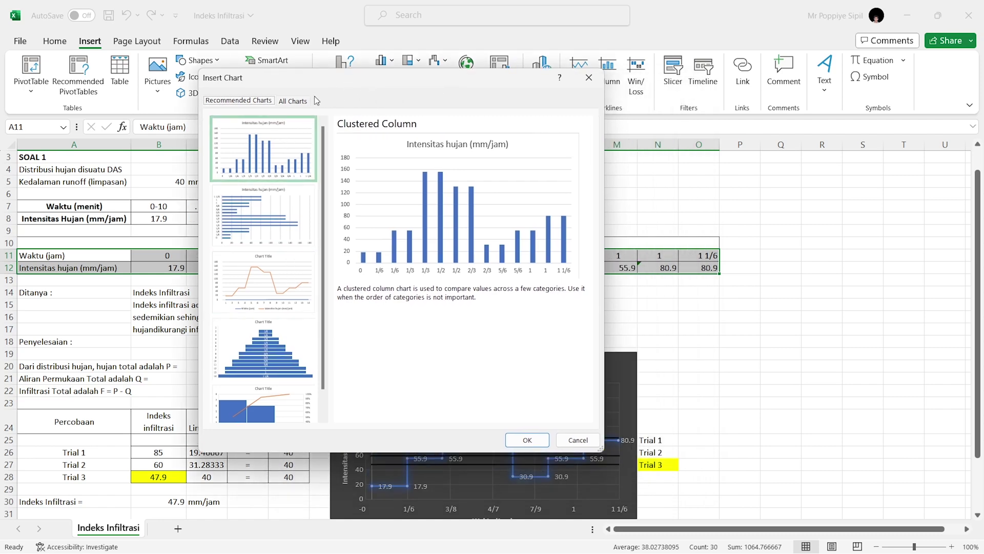
pyautogui.click(290, 101)
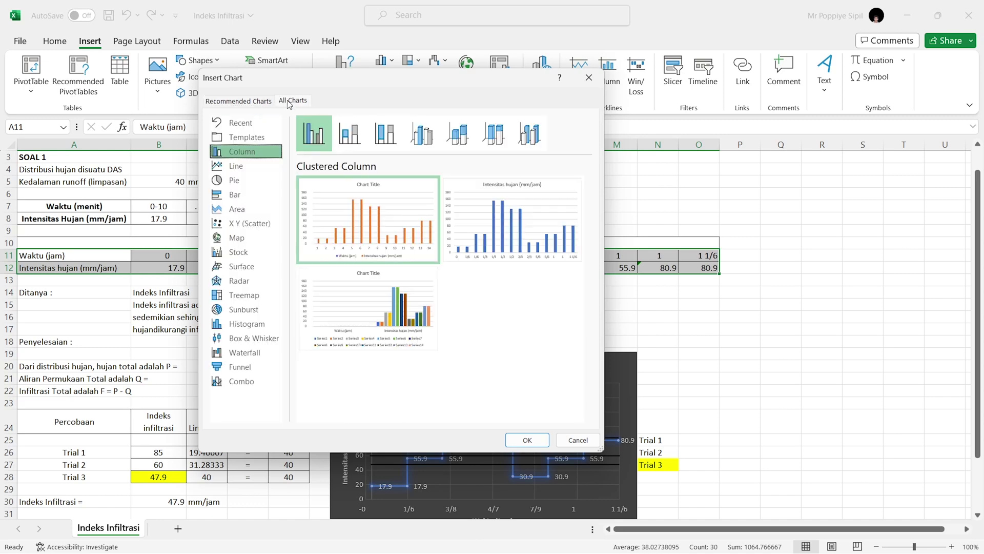
pyautogui.click(257, 223)
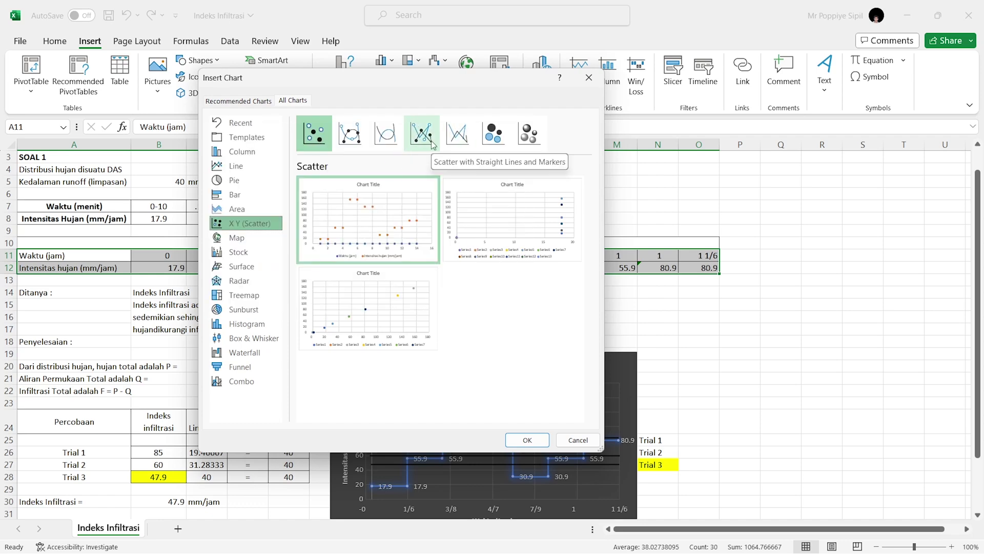
pyautogui.click(451, 143)
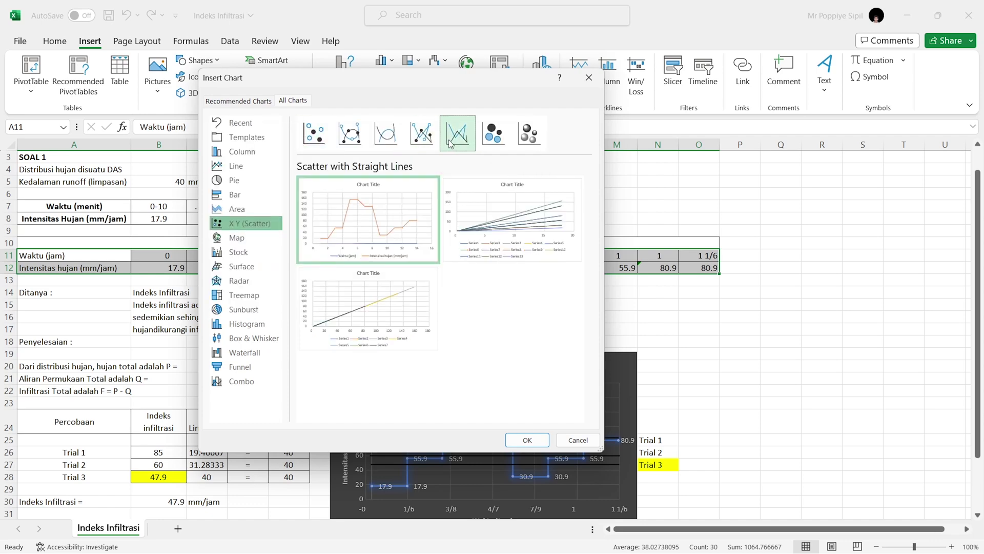
pyautogui.moveTo(364, 244)
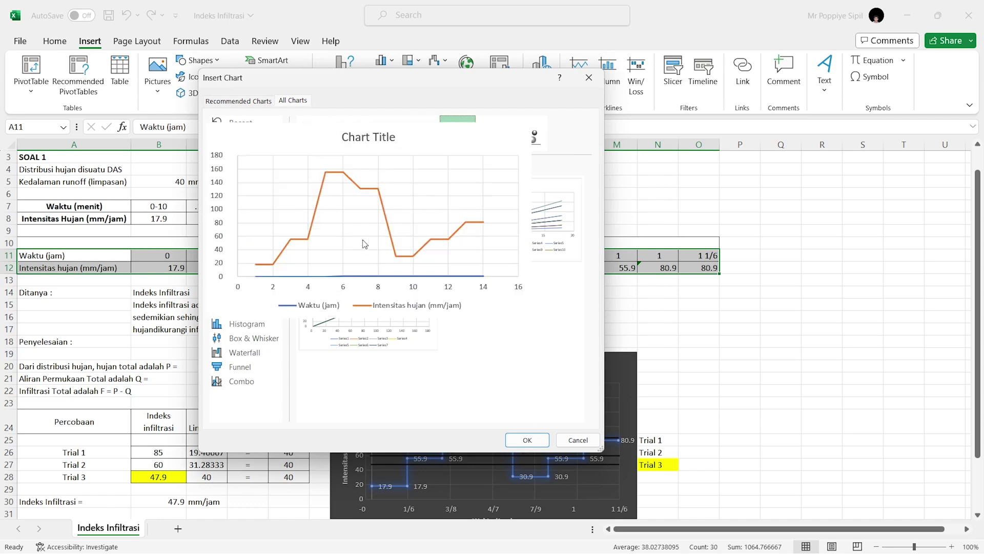
pyautogui.click(522, 439)
pyautogui.moveTo(478, 428); pyautogui.dragTo(772, 345)
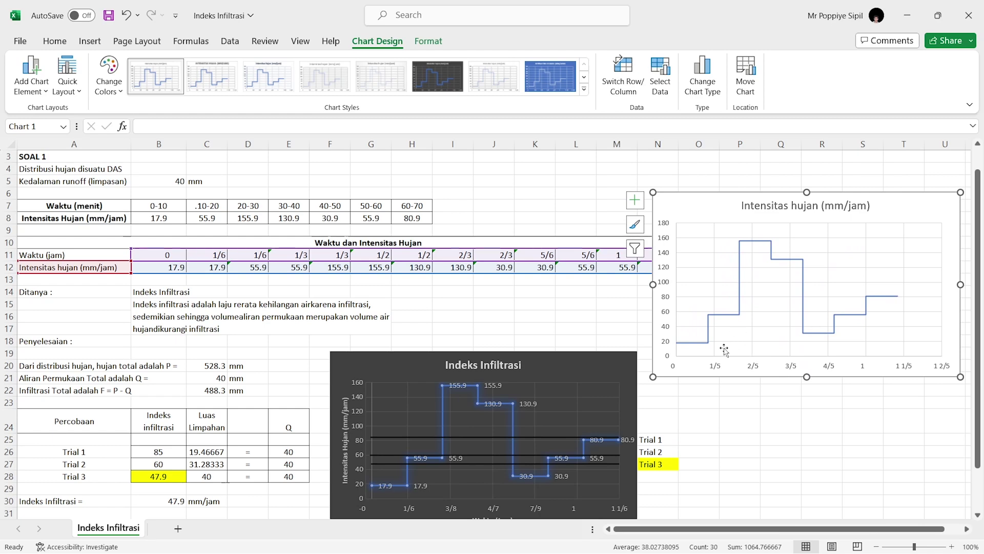
pyautogui.moveTo(692, 345)
# Try the dark chart style on the new rainfall intensity chart and undo it.
pyautogui.click(606, 367)
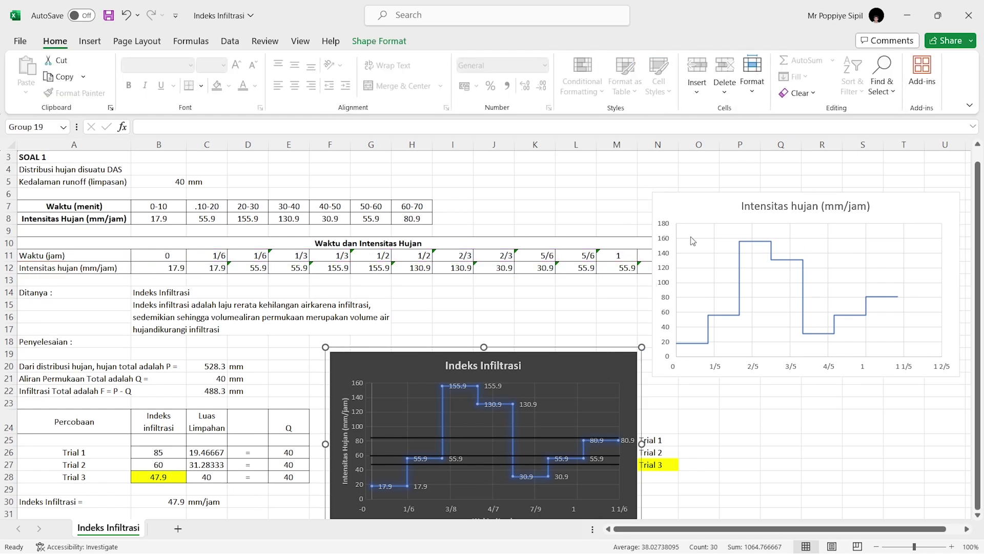
pyautogui.click(693, 241)
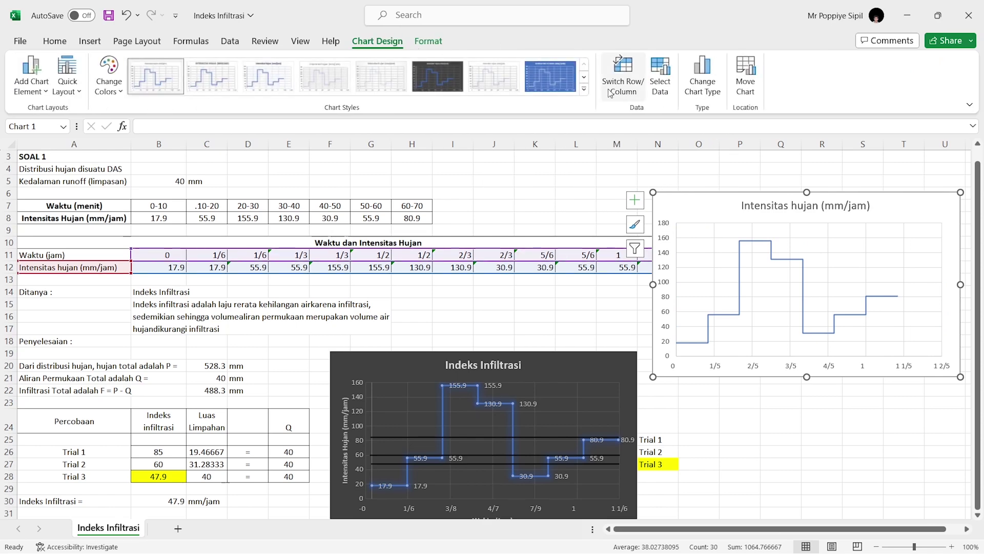
pyautogui.click(438, 76)
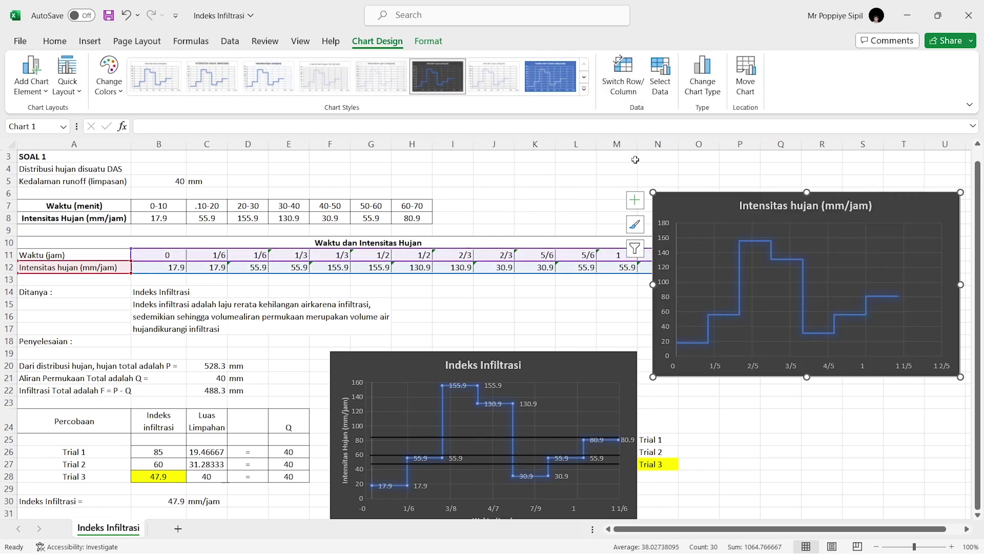
pyautogui.hotkey('ctrl', 'z')
# Compare the new chart's title and horizontal axis with those of the existing Indeks Infiltrasi chart.
pyautogui.moveTo(815, 200); pyautogui.dragTo(754, 181)
pyautogui.click(787, 372)
pyautogui.click(794, 375)
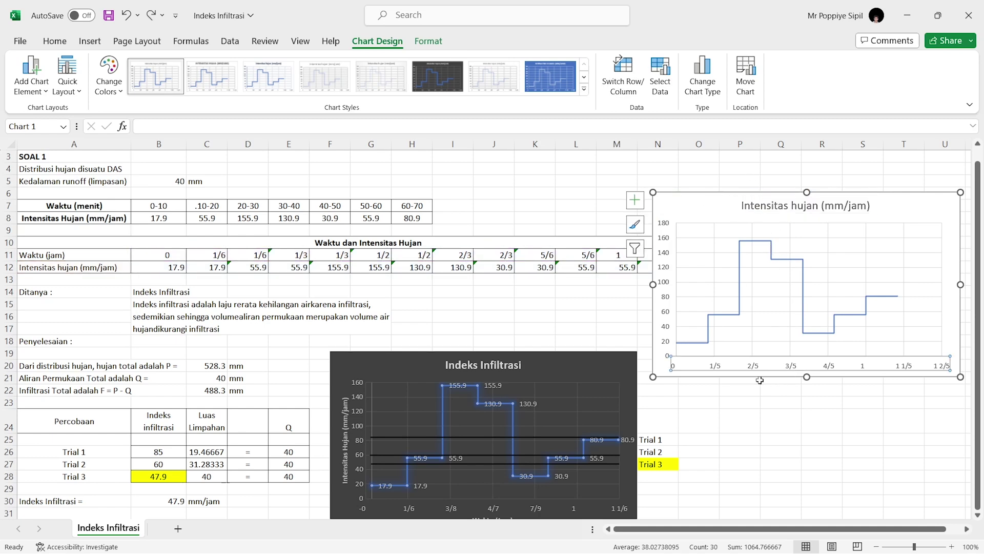
pyautogui.scroll(-1, 564, 508)
pyautogui.click(490, 489)
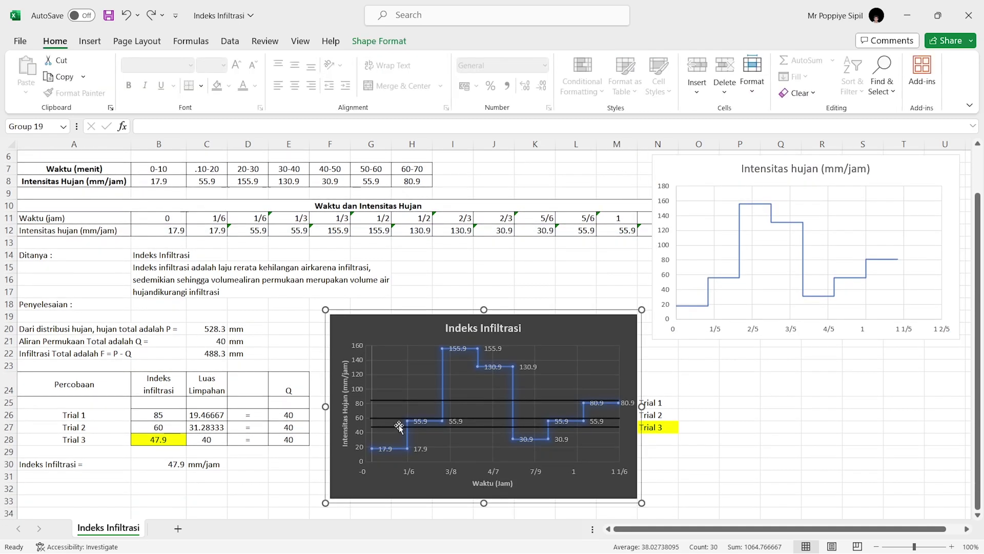
pyautogui.click(781, 330)
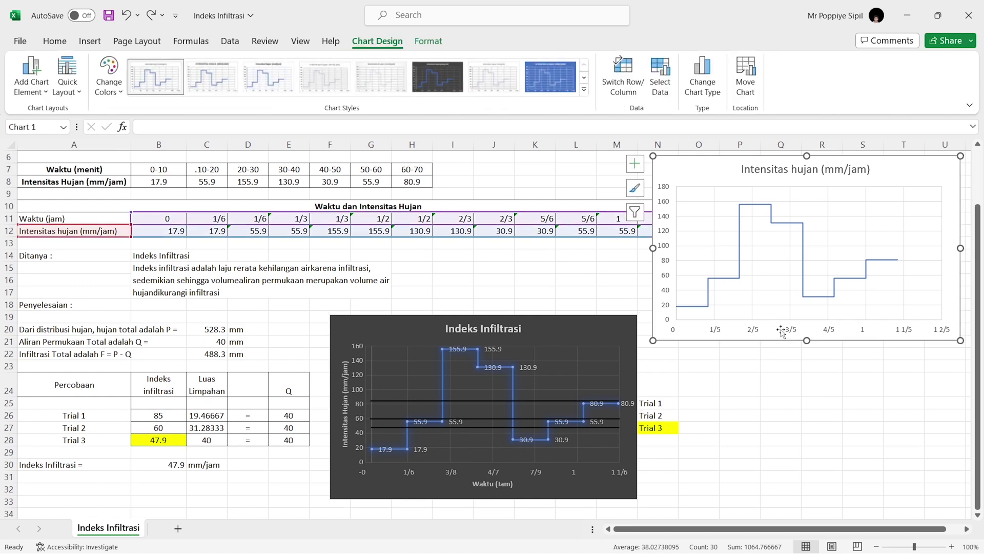
pyautogui.doubleClick(781, 330)
pyautogui.click(740, 384)
pyautogui.click(970, 153)
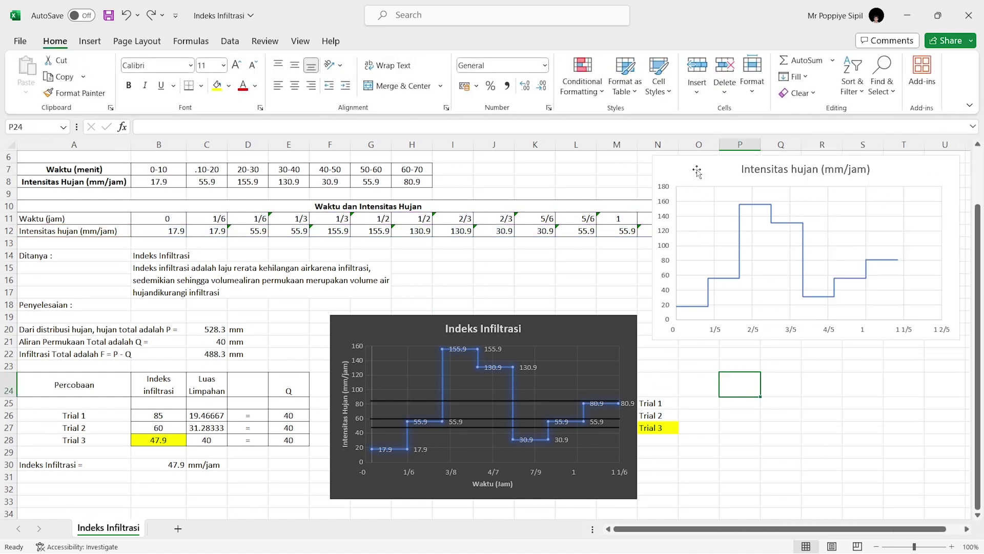
# Try axis titles on the new rainfall intensity chart and remove them again.
pyautogui.click(677, 205)
pyautogui.click(635, 163)
pyautogui.click(539, 193)
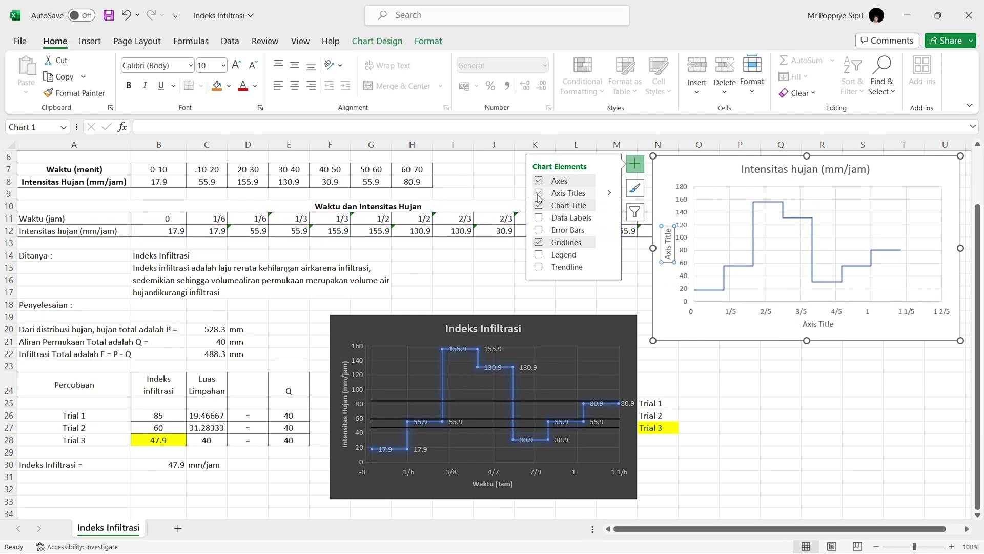
pyautogui.click(539, 193)
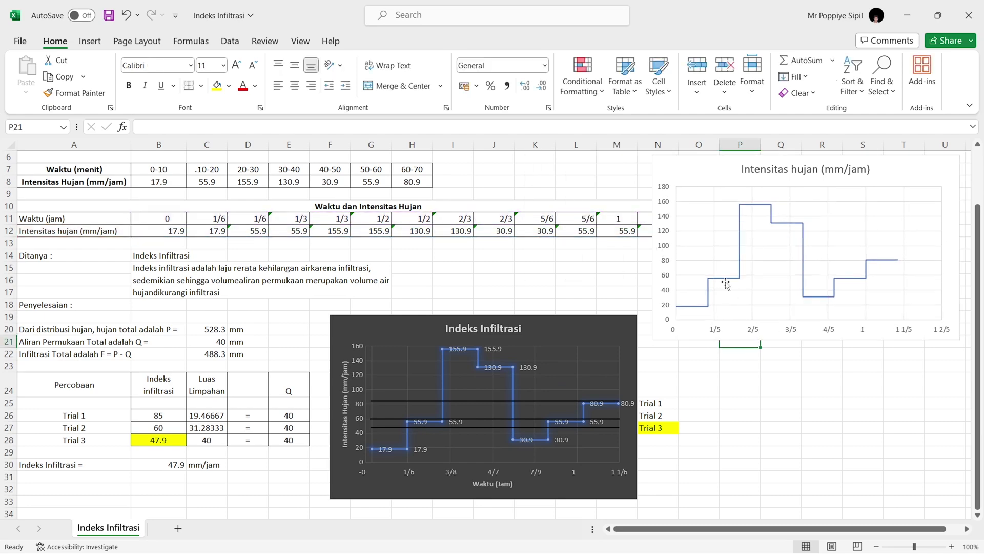
# Open the horizontal axis formatting of the new intensity chart and move the chart over columns I to P.
pyautogui.click(729, 283)
pyautogui.doubleClick(789, 331)
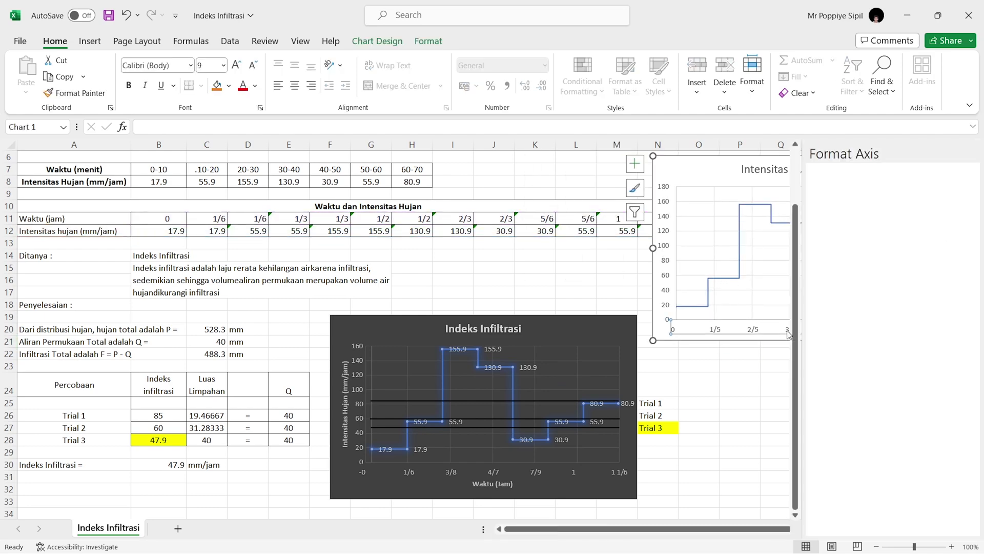
pyautogui.moveTo(719, 163); pyautogui.dragTo(520, 174)
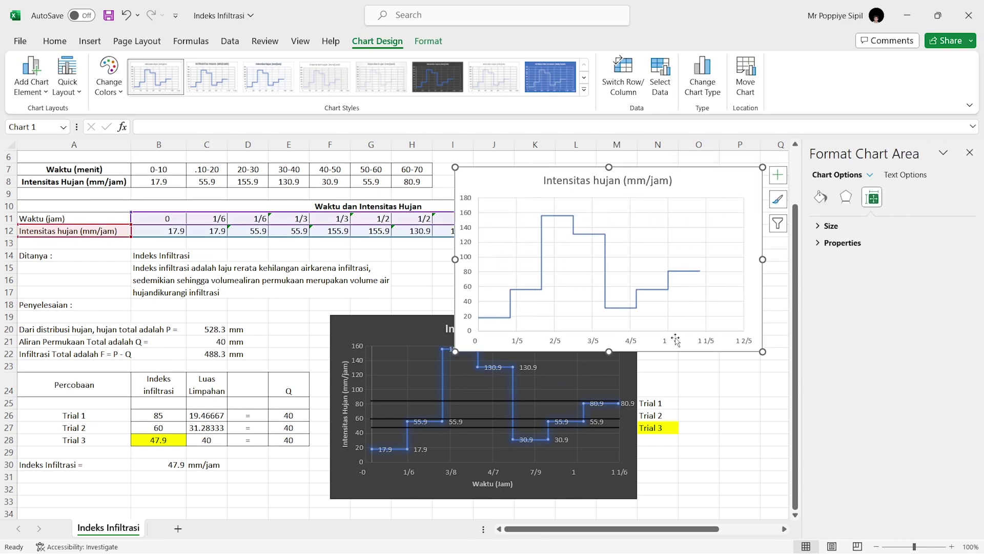
# Show the bounds and units settings for the horizontal axis of the new intensity chart.
pyautogui.click(743, 382)
pyautogui.click(728, 345)
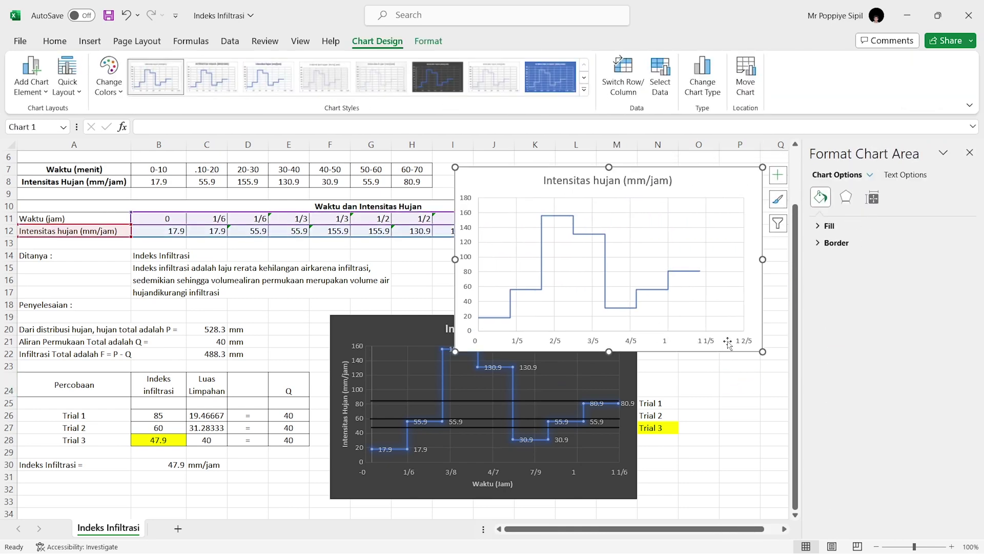
pyautogui.click(680, 338)
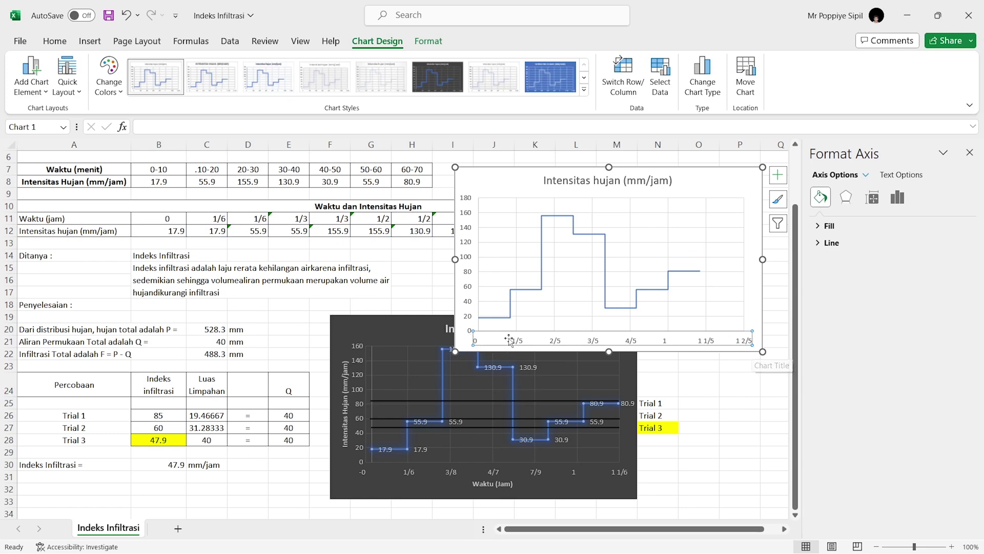
pyautogui.click(900, 202)
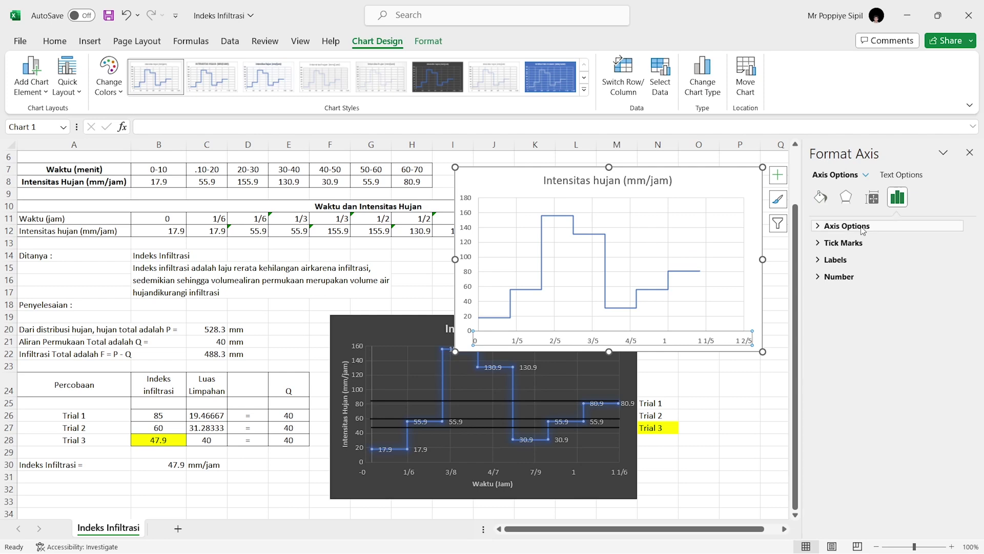
pyautogui.click(862, 227)
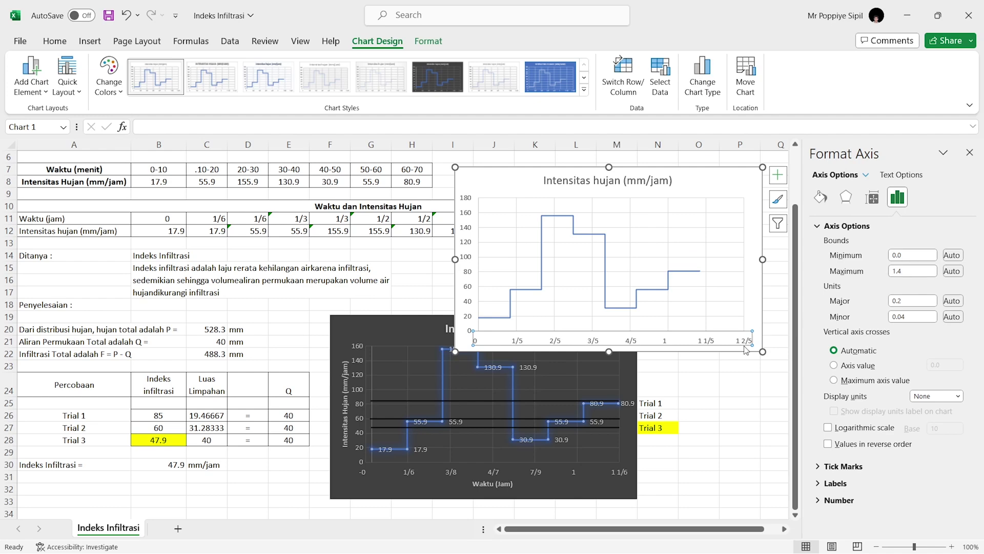
# Try a maximum bound of 5 on the horizontal axis, and set it back to 1.4.
pyautogui.moveTo(898, 269); pyautogui.dragTo(861, 276)
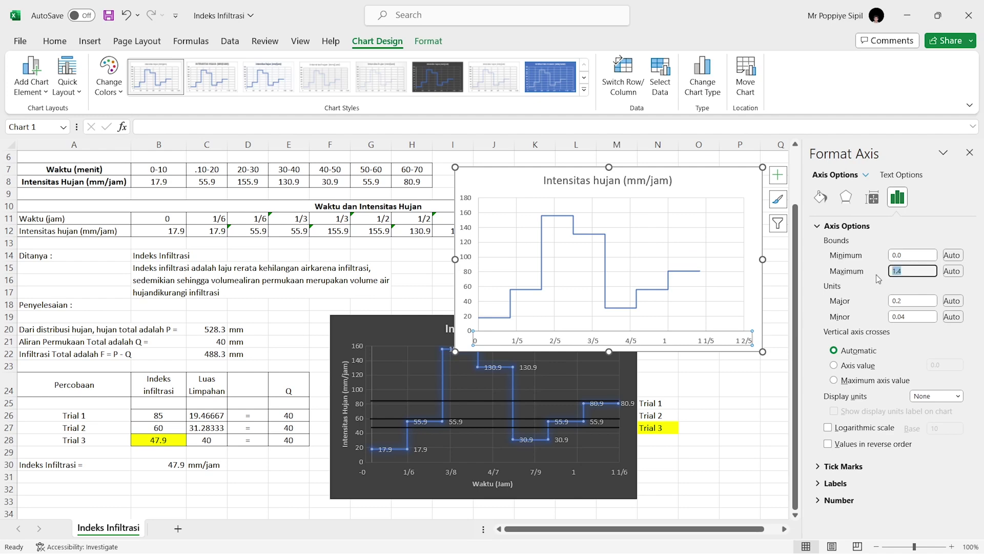
pyautogui.write('5')
pyautogui.click(915, 255)
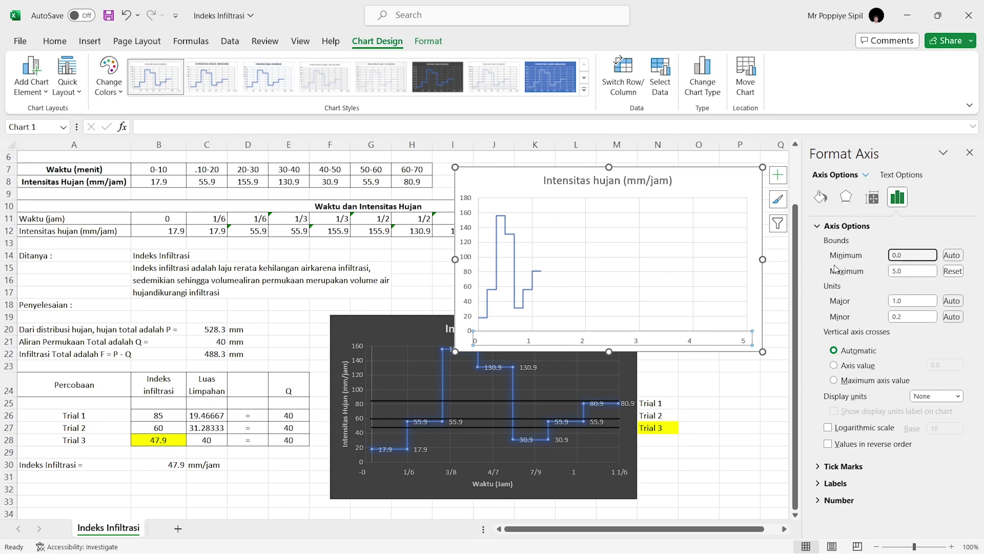
pyautogui.moveTo(900, 274); pyautogui.dragTo(862, 276)
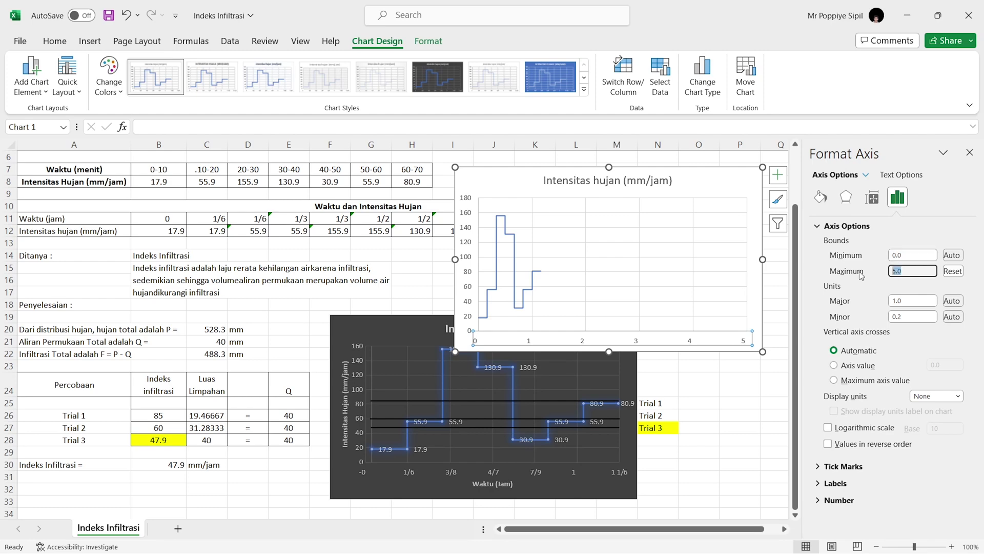
pyautogui.write('1.4')
pyautogui.click(918, 255)
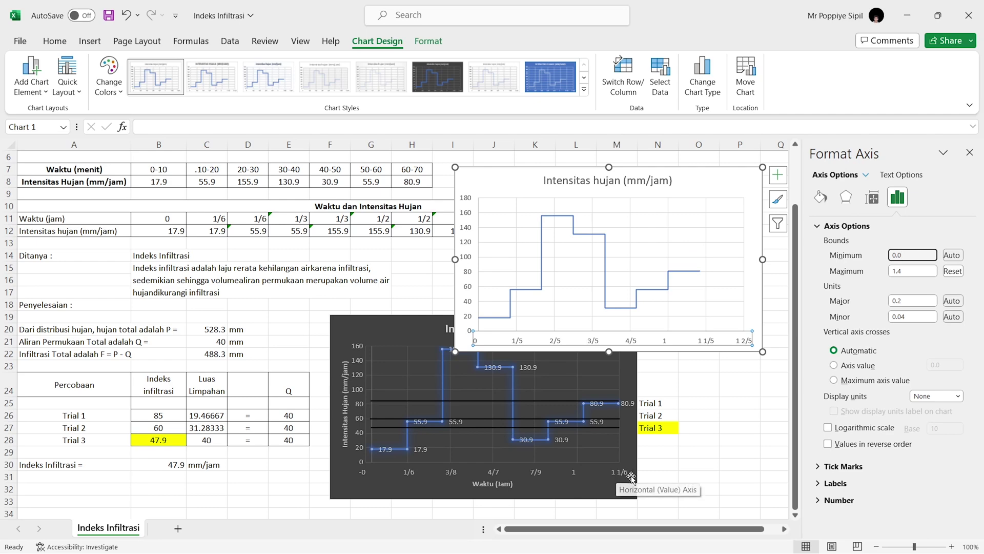
# Try horizontal axis maximums of 1.2 and 1.14, and reset the bound to automatic.
pyautogui.click(909, 271)
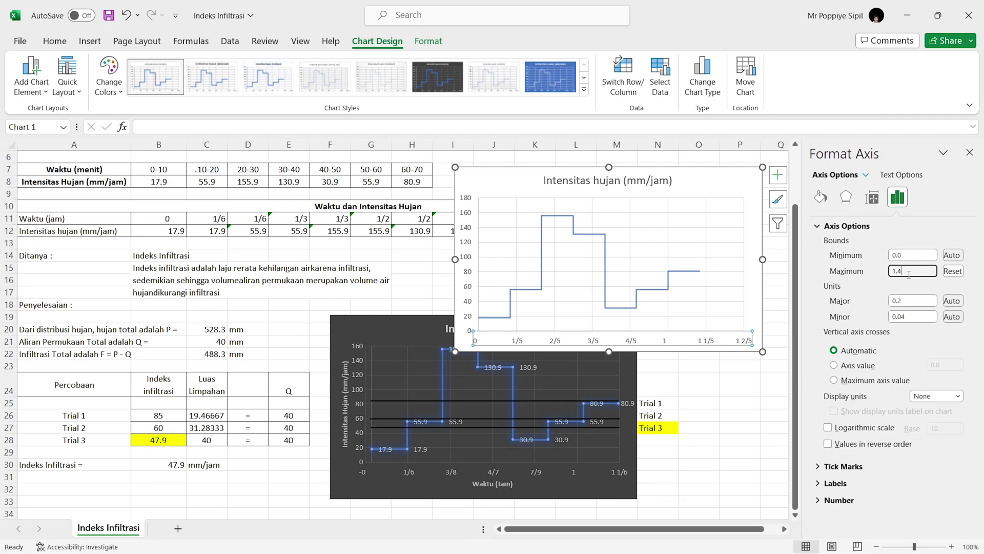
pyautogui.write('2')
pyautogui.press('Return')
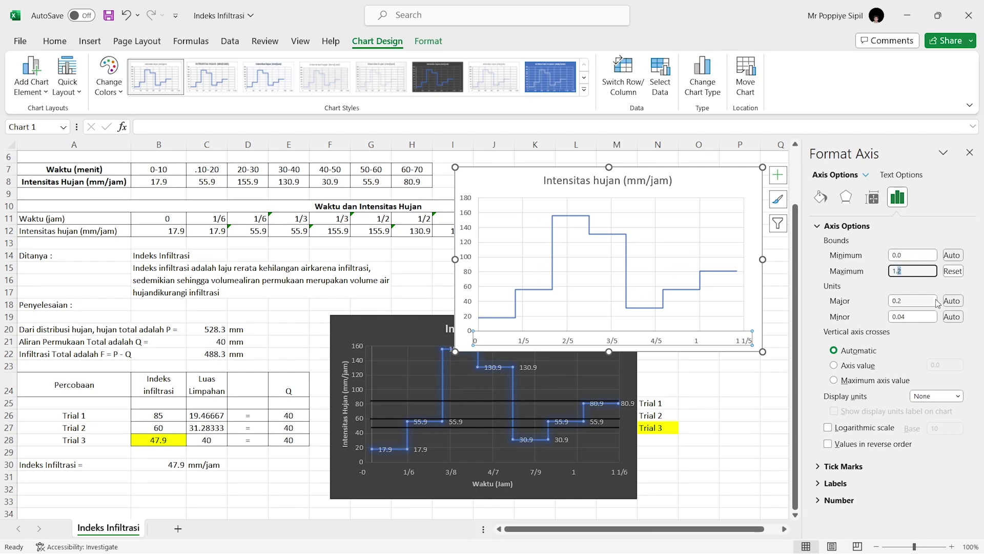
pyautogui.write('14')
pyautogui.click(918, 302)
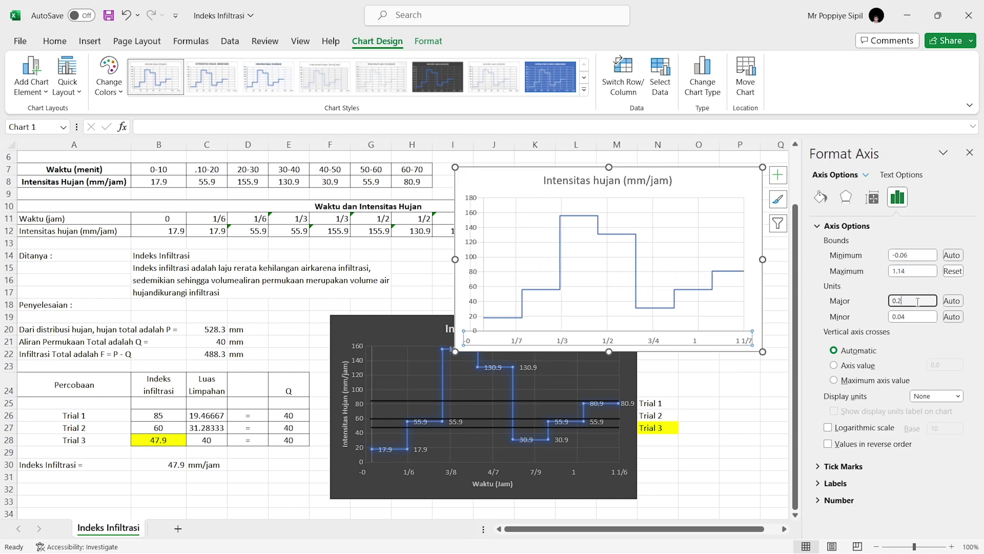
pyautogui.click(954, 272)
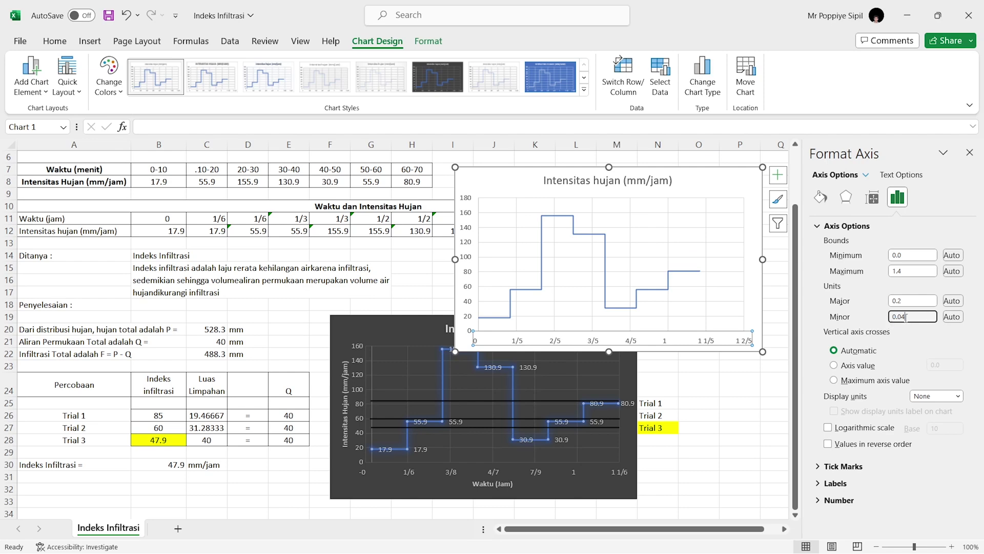
# Try a major unit of 0.4 on the horizontal axis, and set it back to 0.2.
pyautogui.click(923, 301)
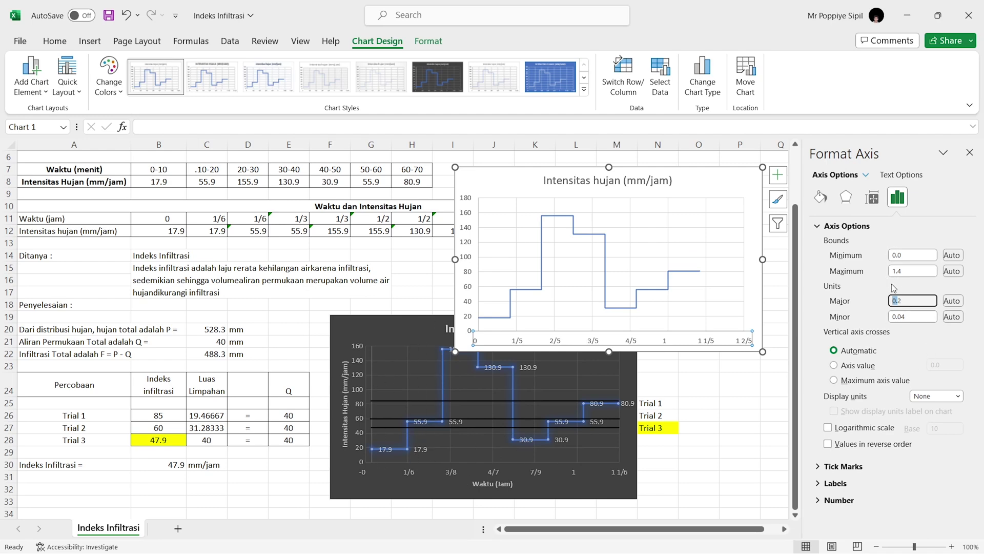
pyautogui.moveTo(905, 301); pyautogui.dragTo(863, 303)
pyautogui.write('0.4')
pyautogui.press('Return')
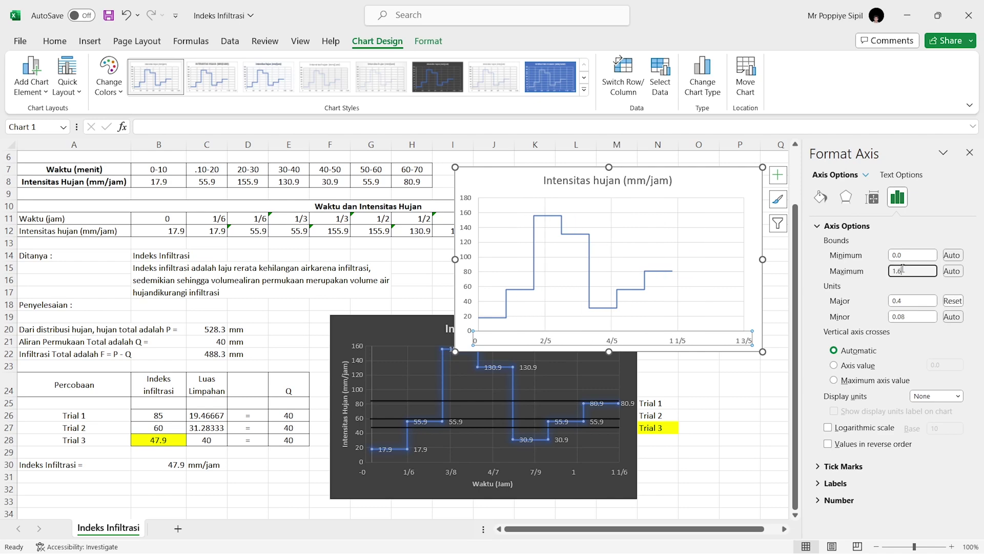
pyautogui.moveTo(903, 302); pyautogui.dragTo(897, 302)
pyautogui.write('2')
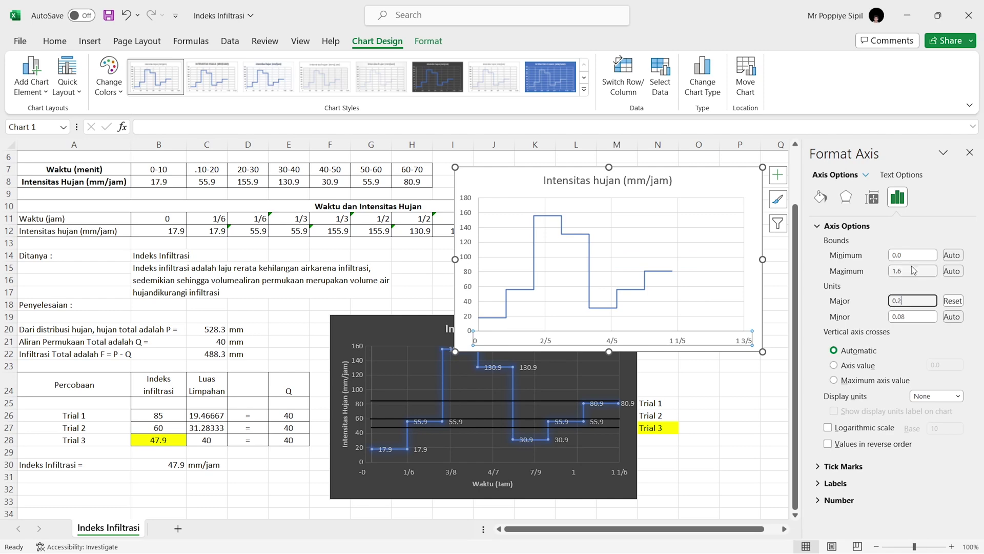
pyautogui.click(911, 270)
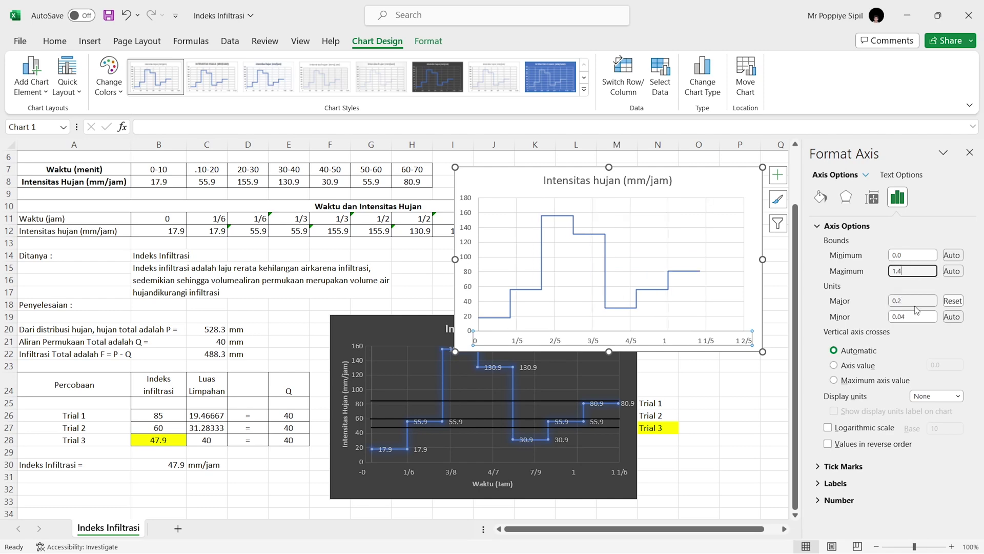
# Try a maximum bound of 150 on the vertical axis, and reset it to automatic.
pyautogui.click(470, 243)
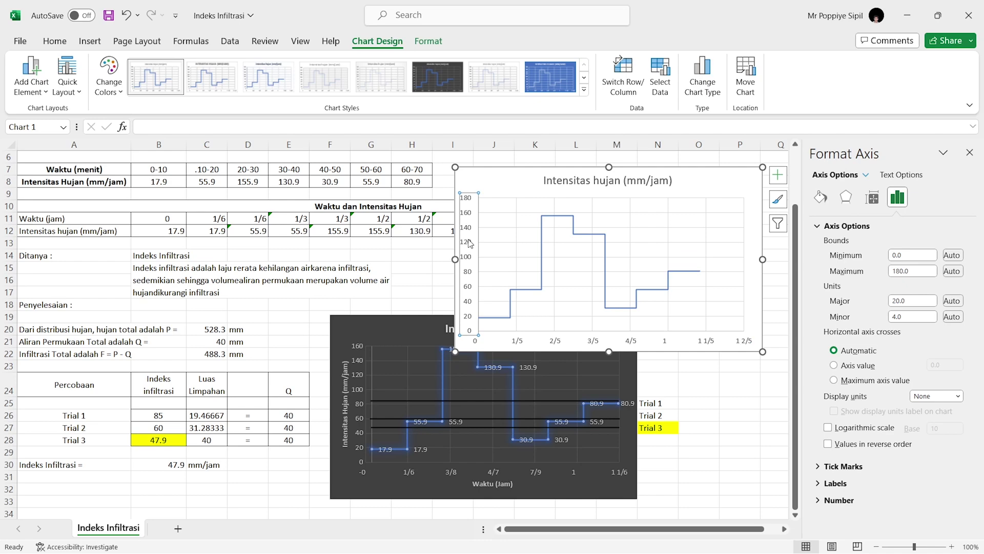
pyautogui.moveTo(924, 271); pyautogui.dragTo(894, 271)
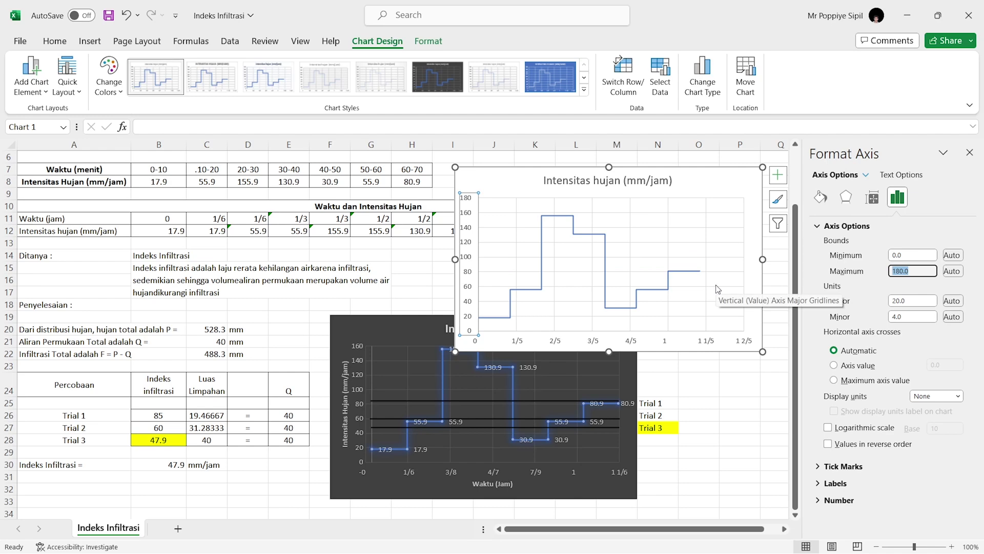
pyautogui.write('150')
pyautogui.moveTo(914, 255); pyautogui.dragTo(868, 259)
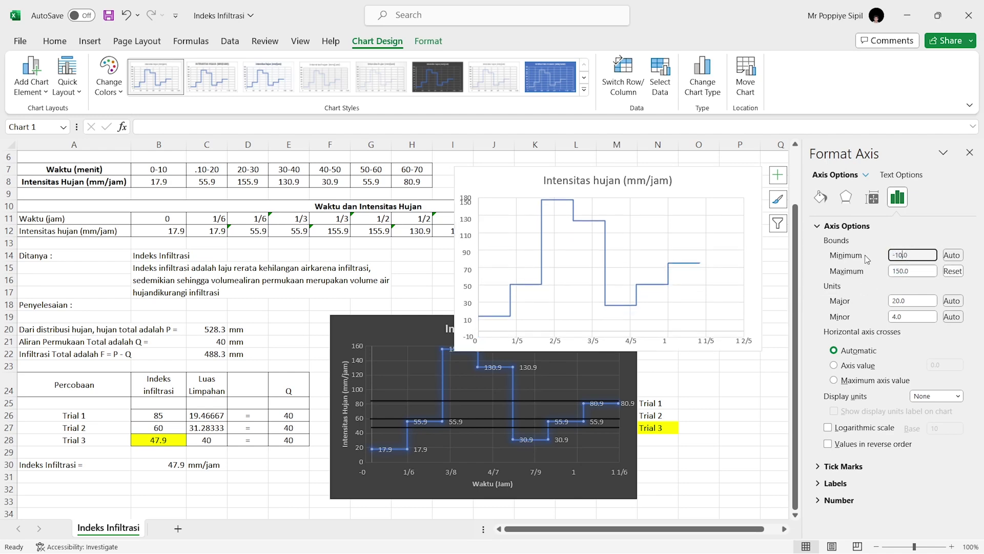
pyautogui.click(953, 256)
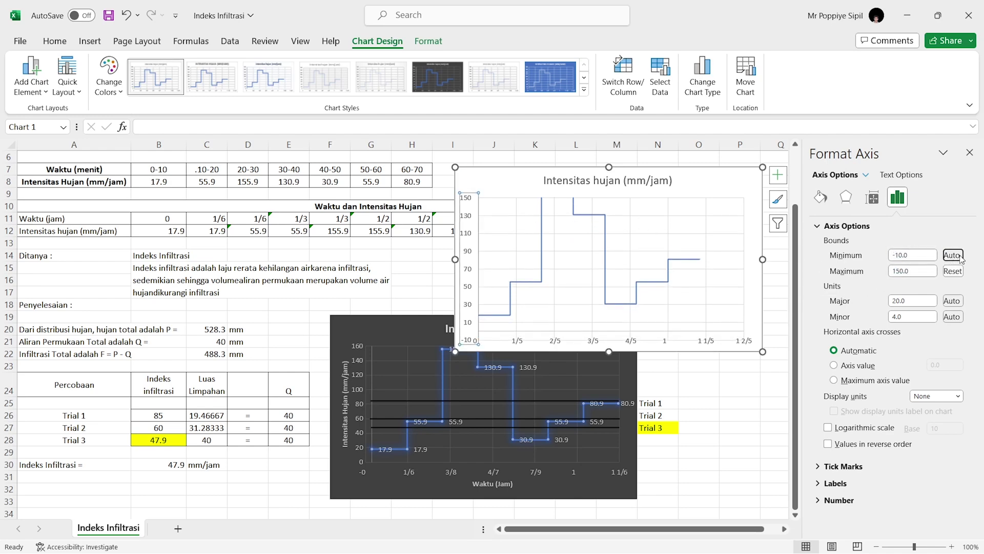
pyautogui.click(906, 255)
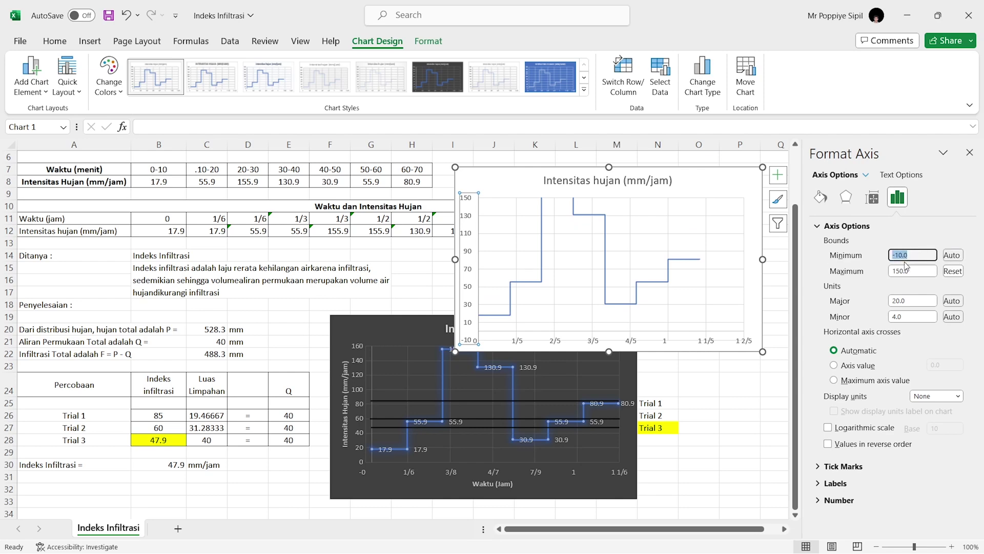
pyautogui.click(952, 271)
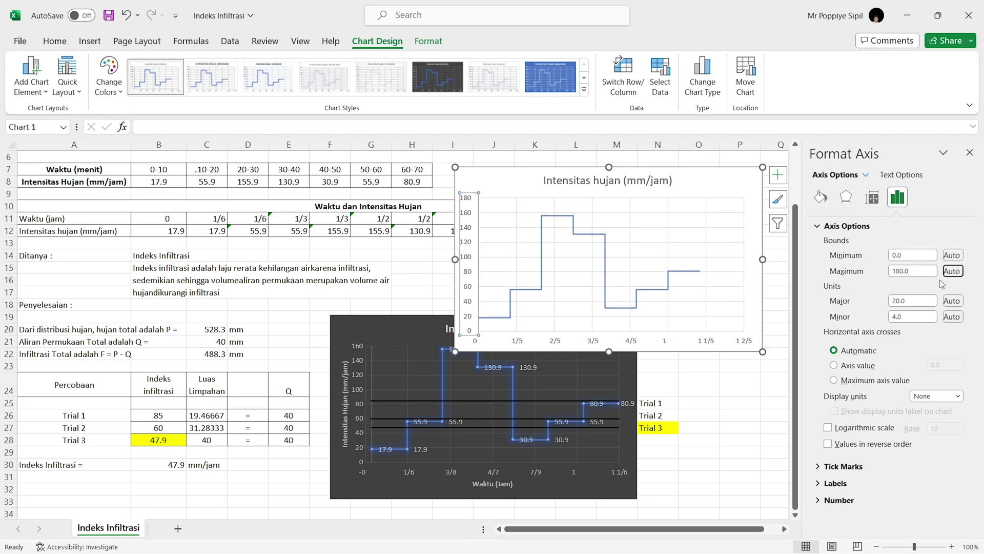
# Try a major unit of 40 on the vertical axis, and set it back to 20.
pyautogui.moveTo(918, 301); pyautogui.dragTo(897, 301)
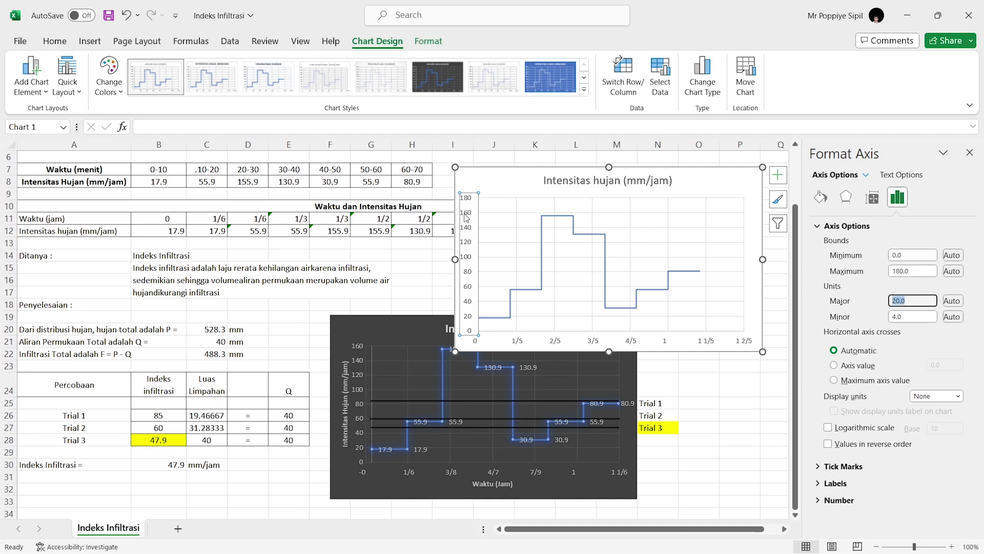
pyautogui.click(922, 270)
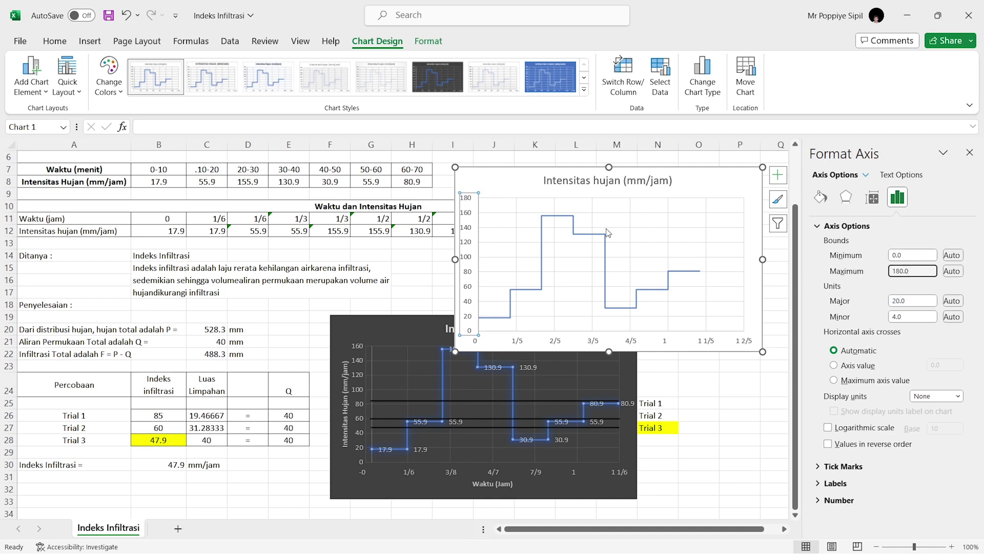
pyautogui.click(894, 305)
pyautogui.click(910, 301)
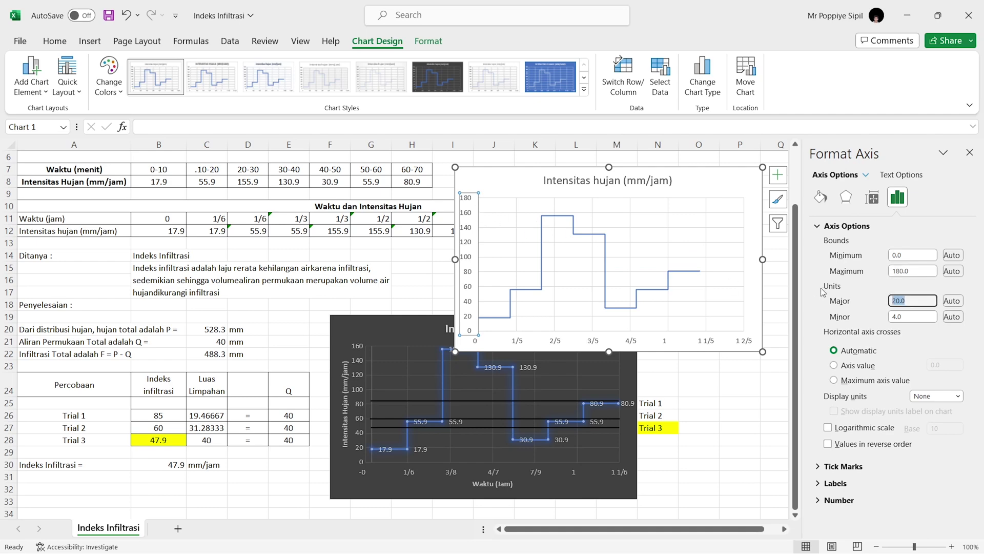
pyautogui.write('40')
pyautogui.press('Return')
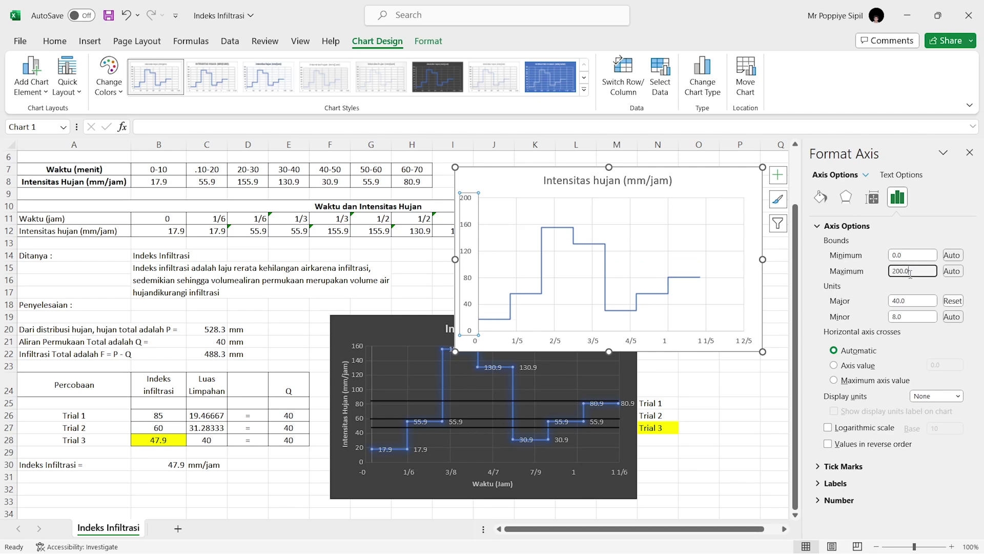
pyautogui.click(934, 300)
pyautogui.write('20')
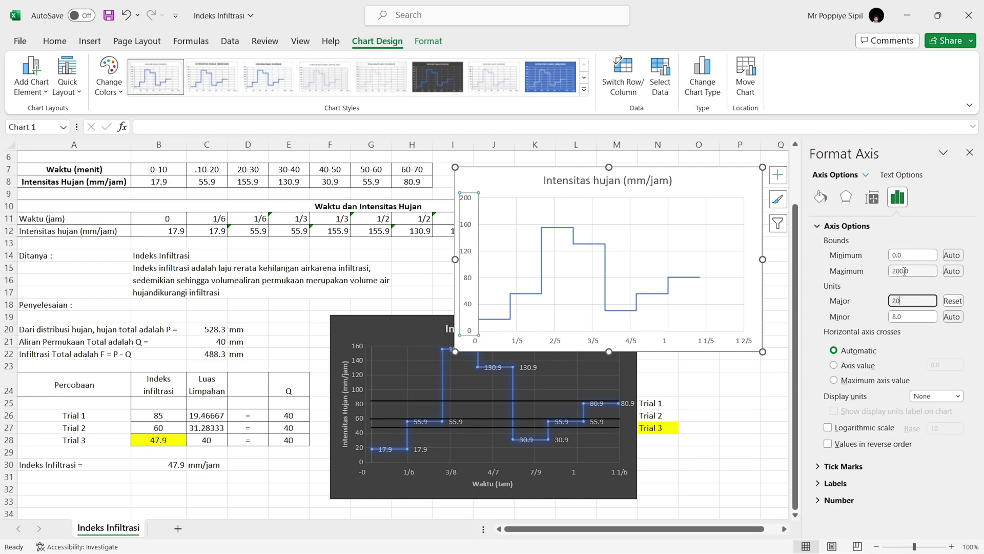
pyautogui.click(895, 272)
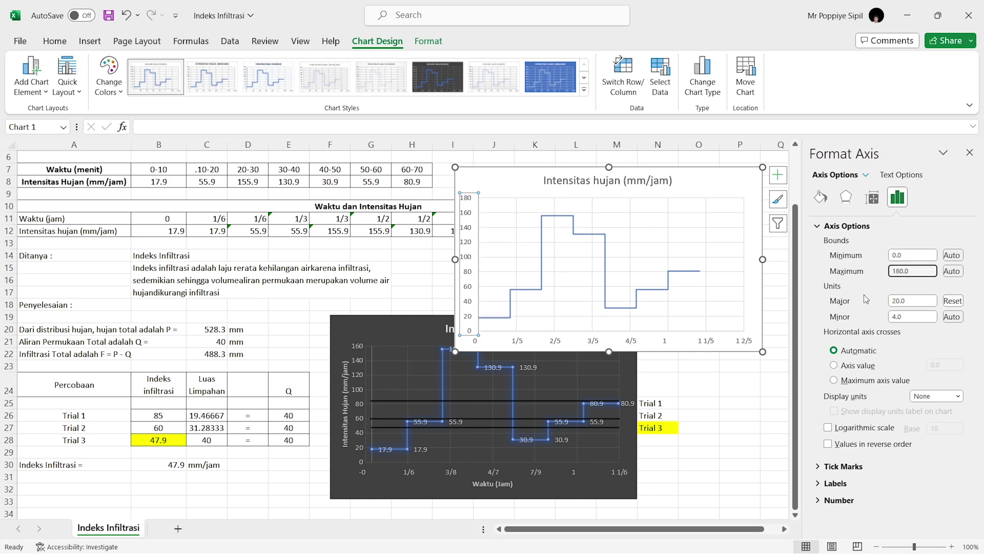
# Add data labels to the rainfall intensity series in the white practice chart.
pyautogui.click(684, 271)
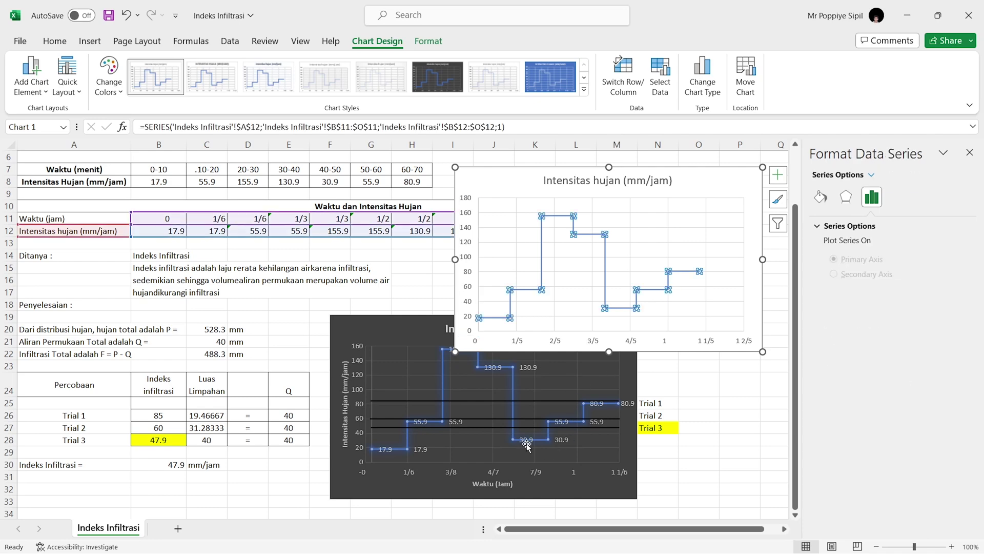
pyautogui.click(666, 290)
pyautogui.click(678, 277)
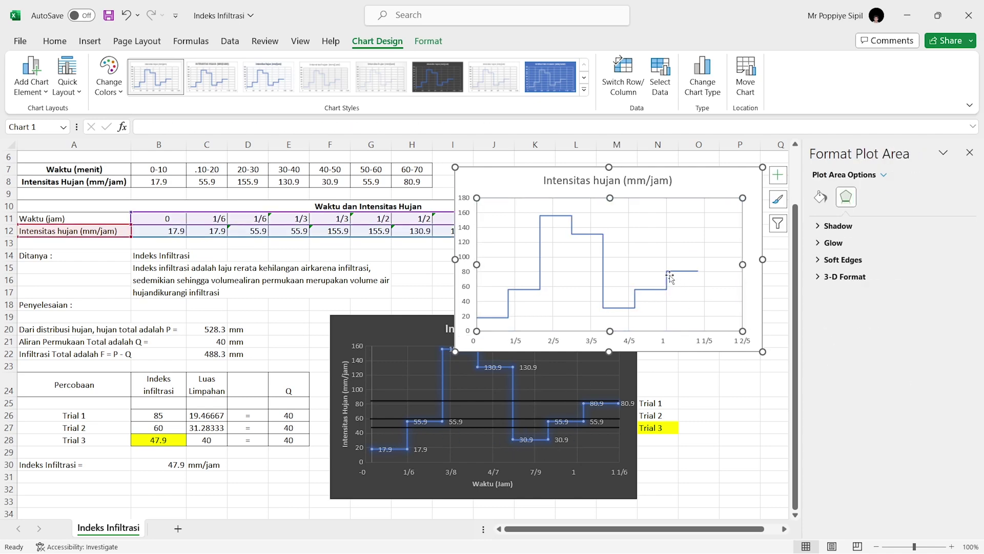
pyautogui.rightClick(668, 281)
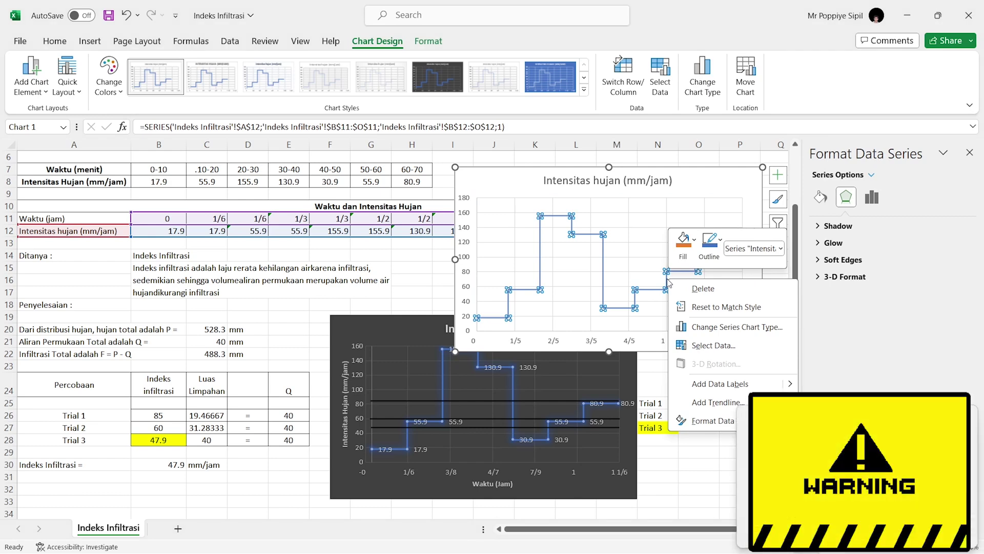
pyautogui.click(739, 385)
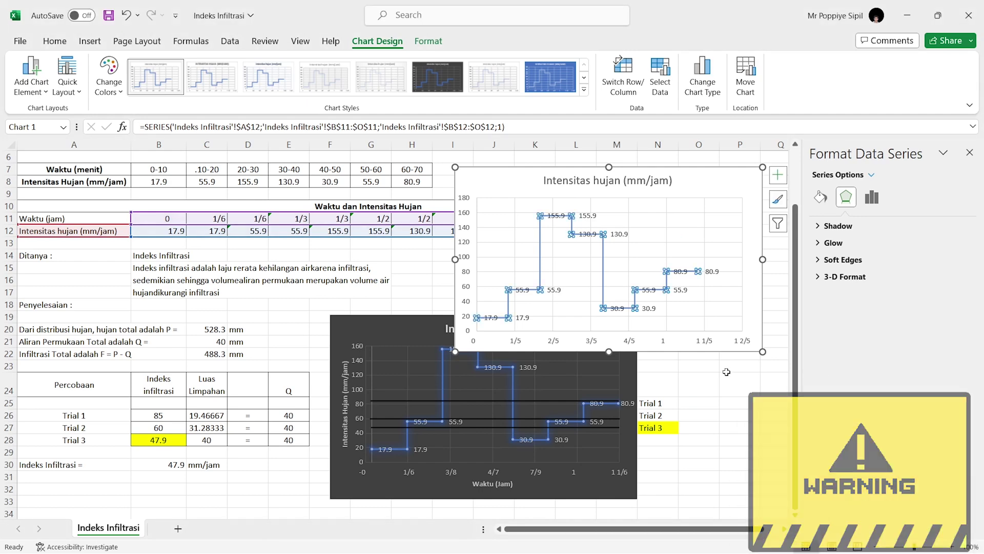
pyautogui.click(737, 384)
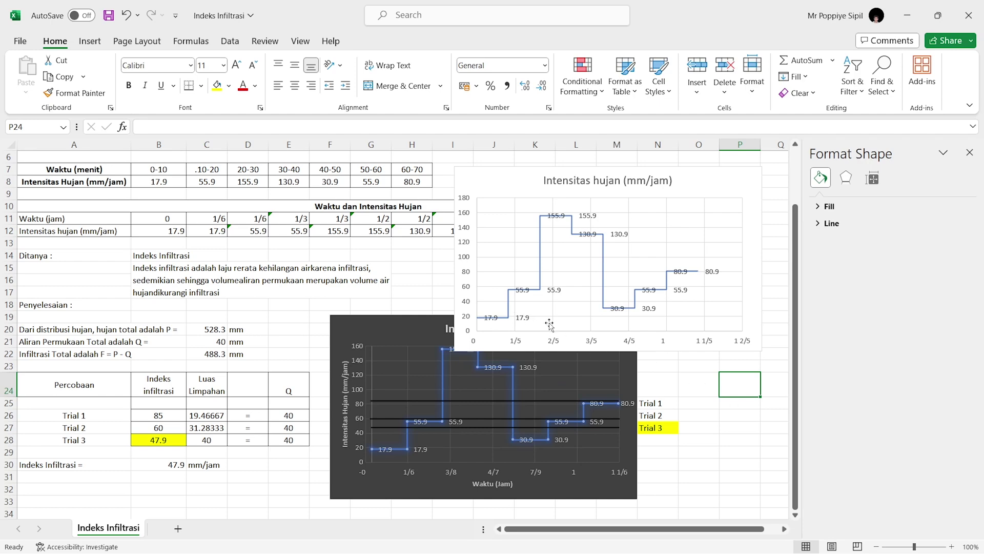
# Delete the white practice chart that overlaps the finished Indeks Infiltrasi chart.
pyautogui.click(698, 347)
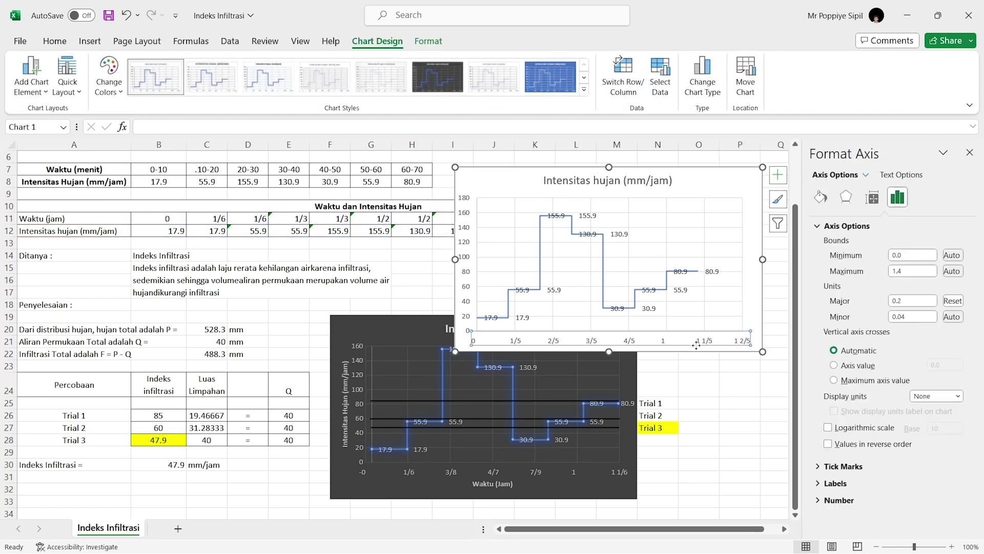
pyautogui.click(714, 347)
pyautogui.press('Delete')
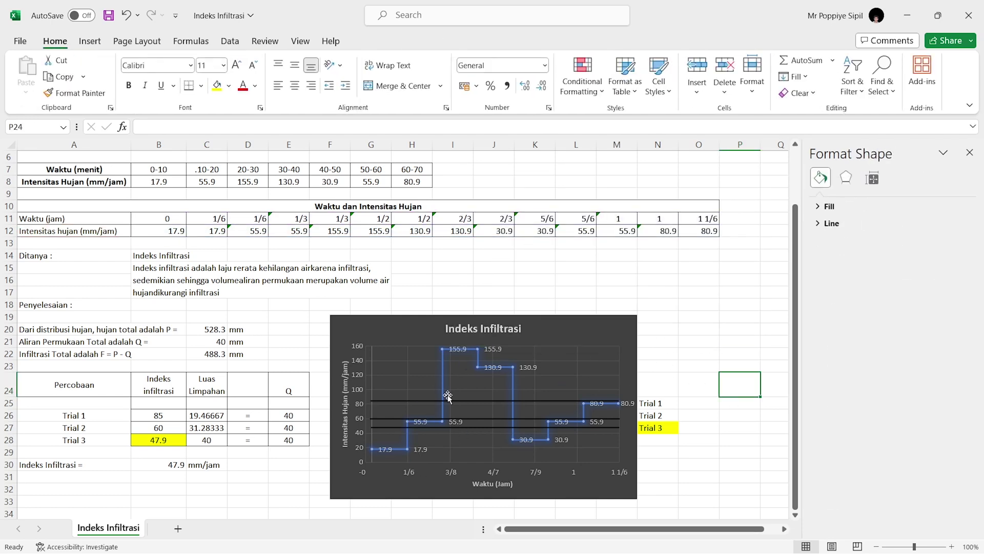
# Examine the rainfall intensities behind the total rainfall P and the runoff depth cell that feeds the total surface runoff Q.
pyautogui.click(70, 329)
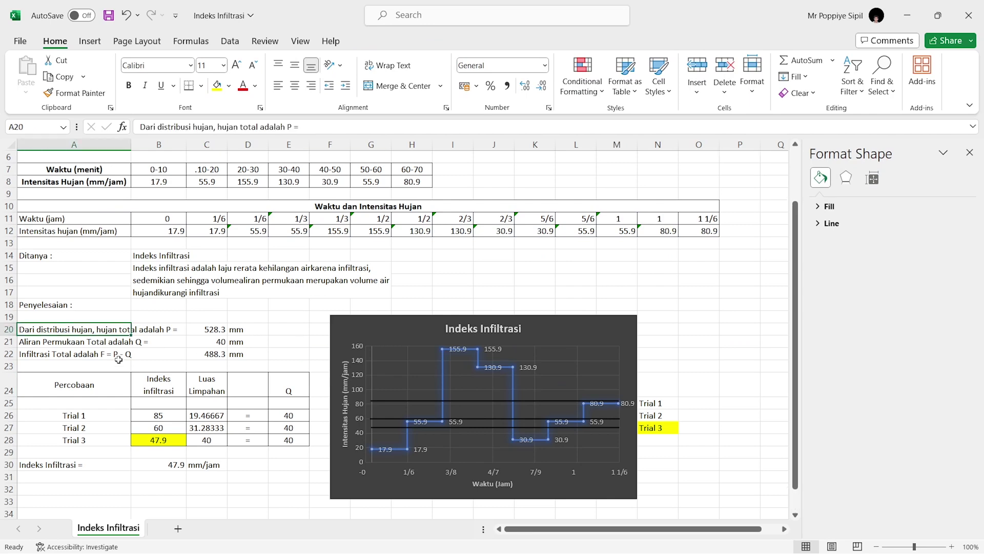
pyautogui.click(278, 330)
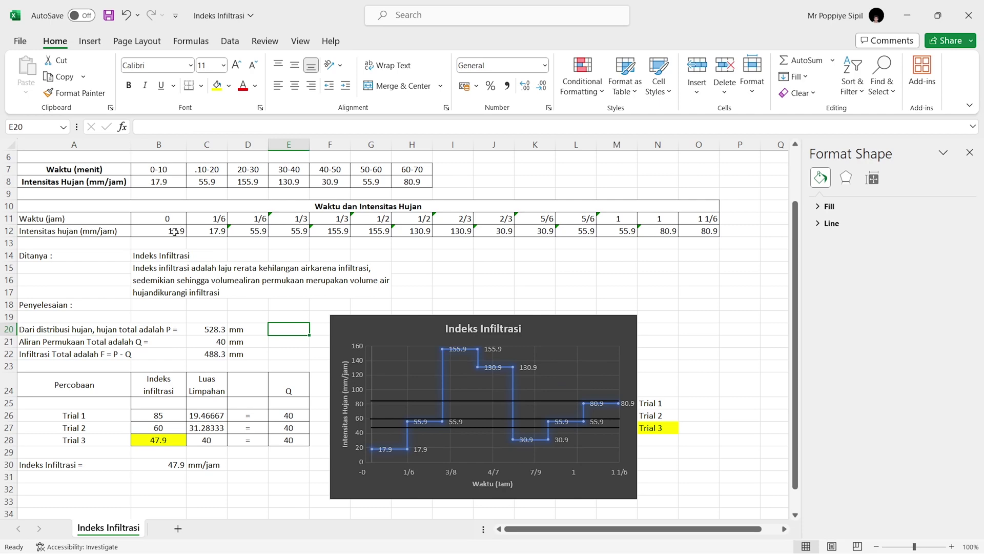
pyautogui.moveTo(174, 232); pyautogui.dragTo(695, 237)
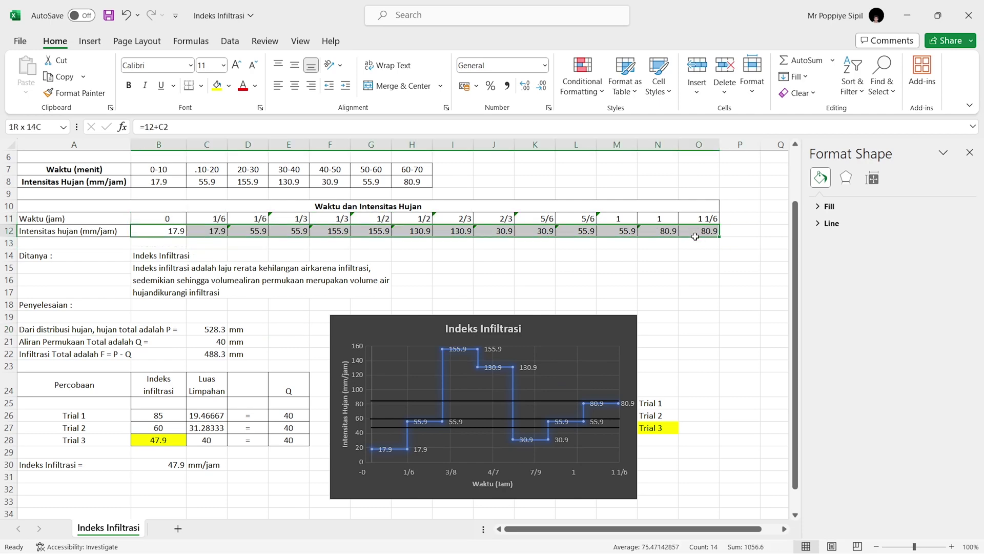
pyautogui.moveTo(160, 183); pyautogui.dragTo(420, 187)
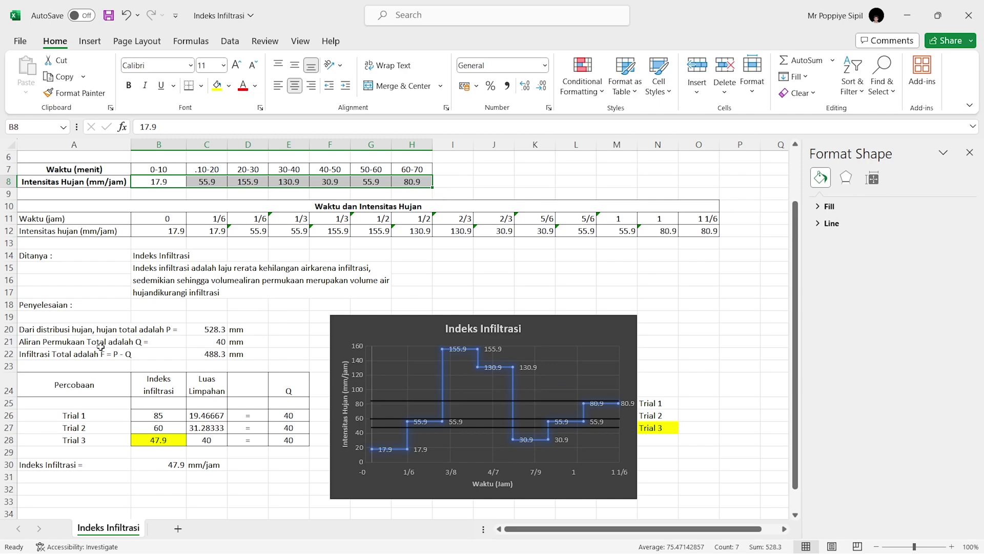
pyautogui.click(276, 344)
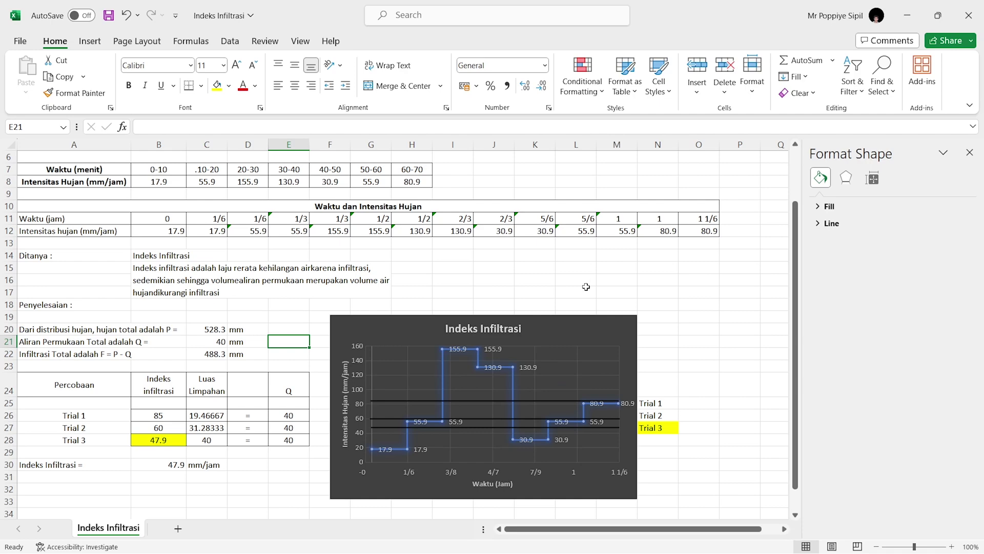
pyautogui.click(203, 344)
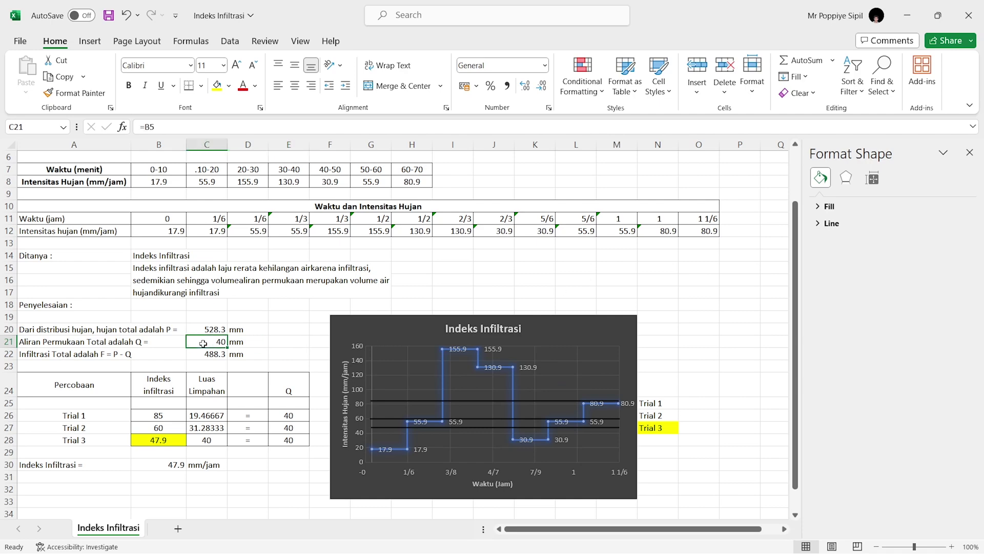
pyautogui.scroll(1, 252, 336)
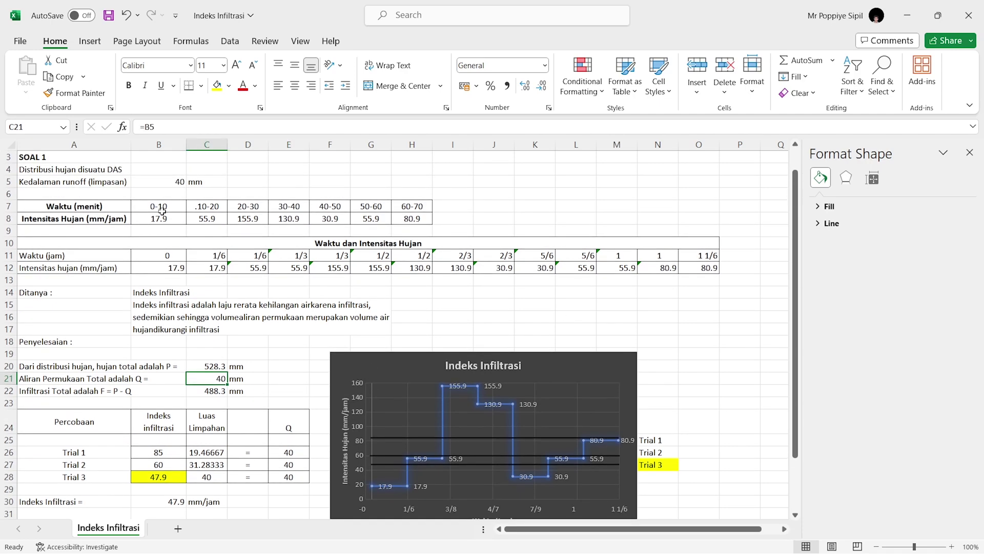
pyautogui.click(173, 181)
pyautogui.scroll(-2, 239, 192)
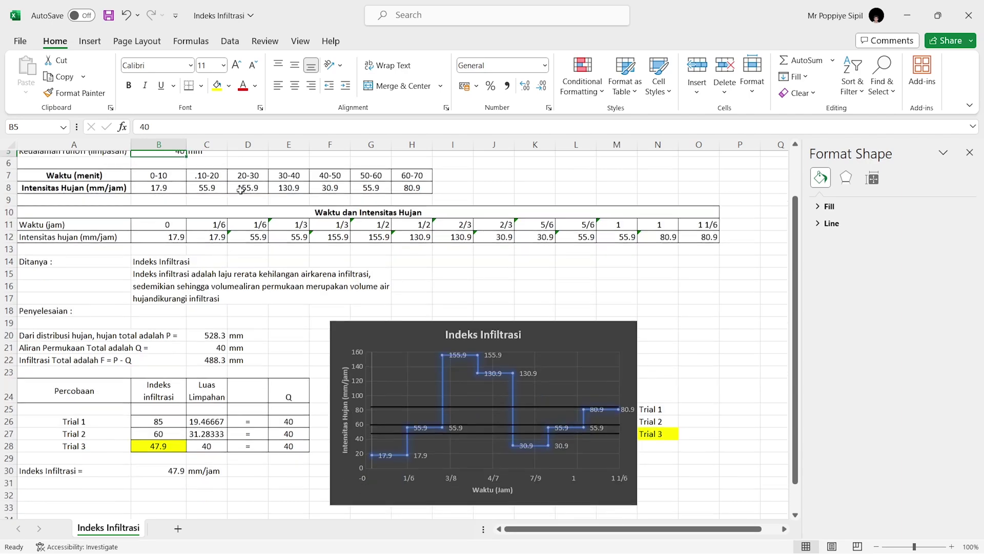
# Examine the total infiltration formula, the final infiltration index and the Q values of the three trials.
pyautogui.click(203, 317)
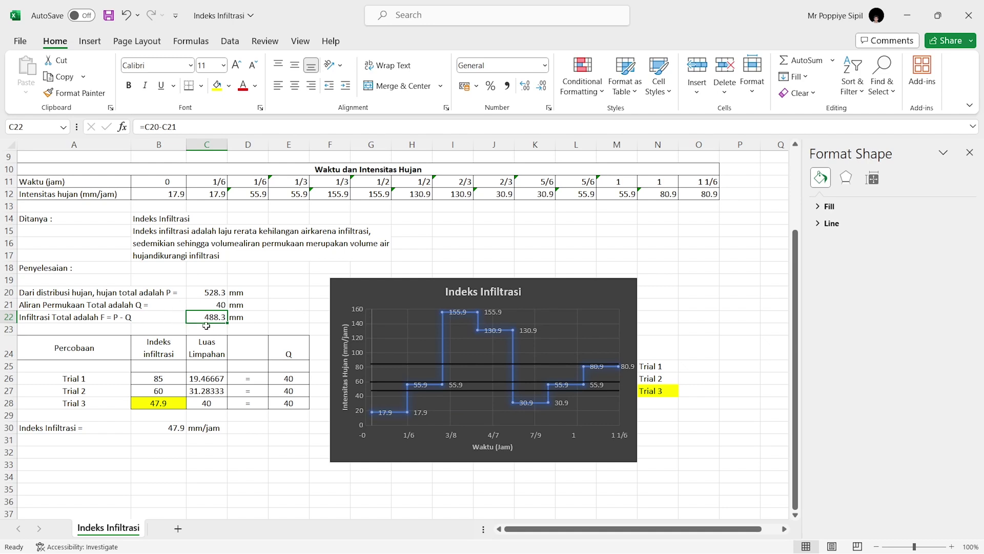
pyautogui.click(278, 317)
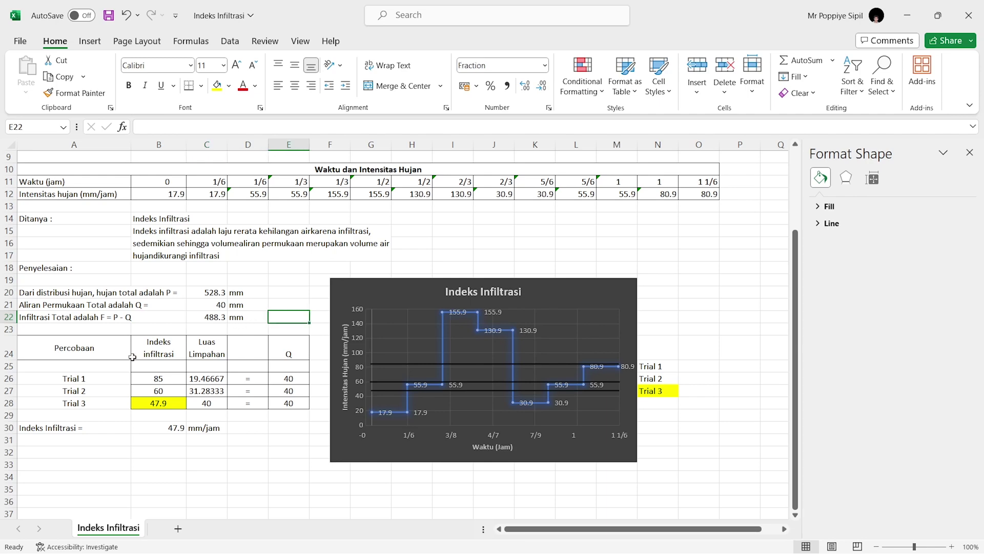
pyautogui.click(178, 427)
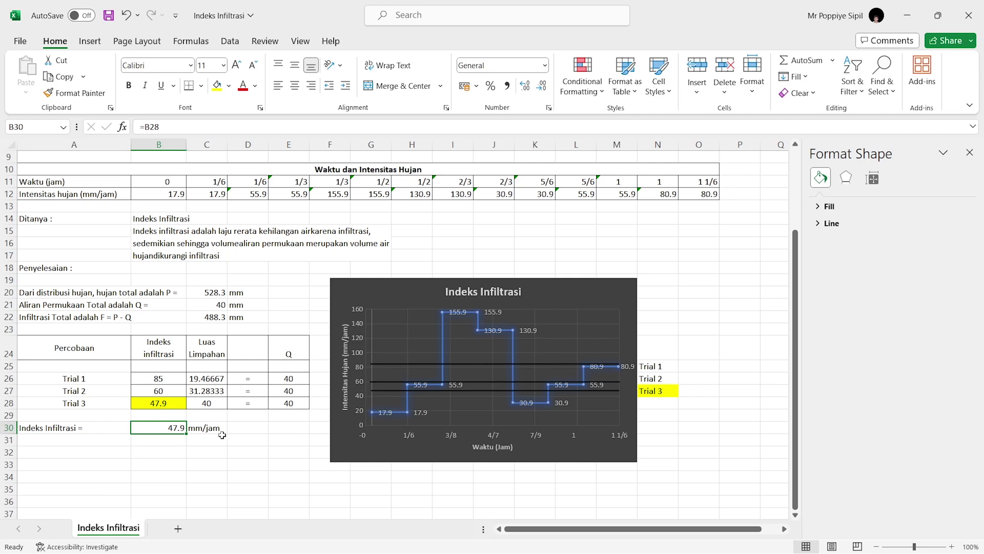
pyautogui.click(282, 359)
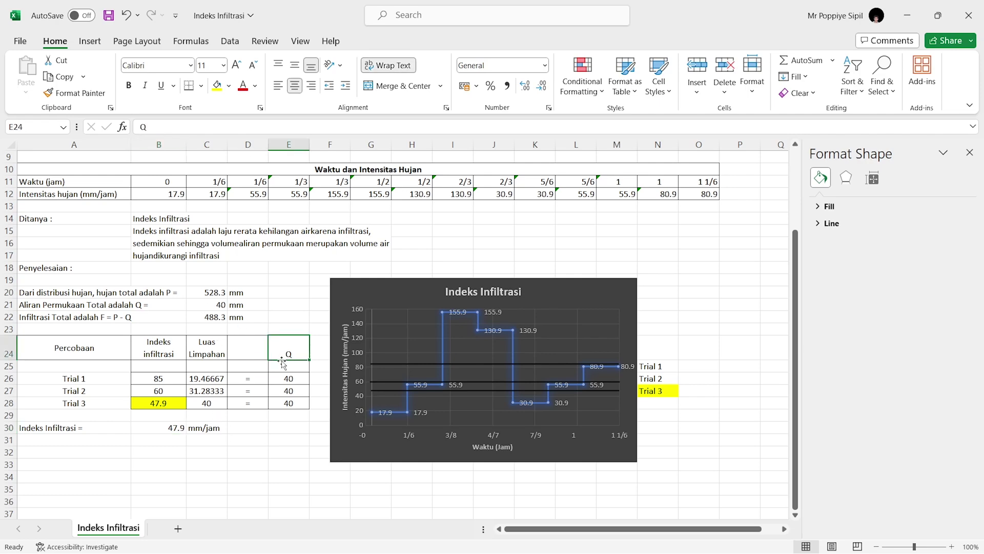
pyautogui.moveTo(287, 382); pyautogui.dragTo(287, 402)
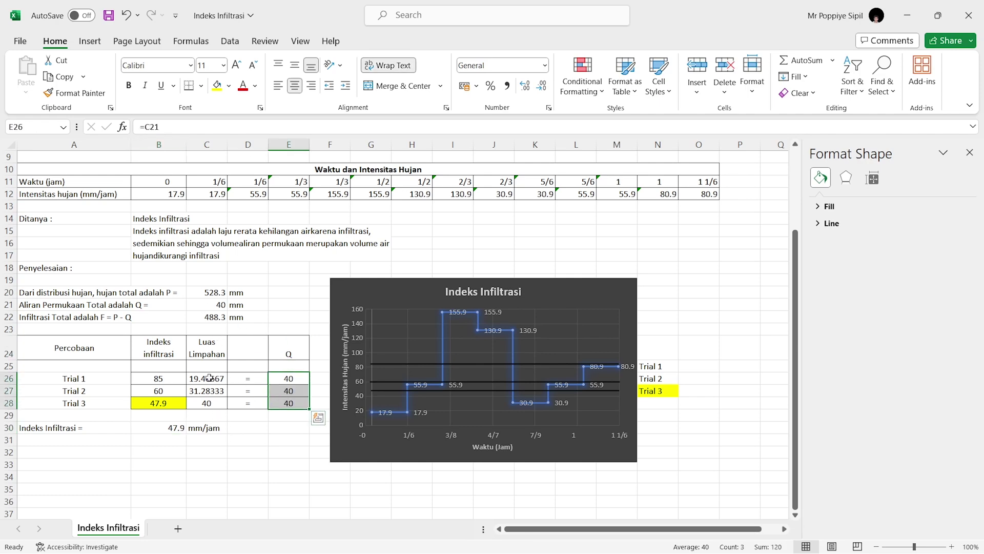
# Delete the Trial 2 and Trial 3 horizontal lines from the Indeks Infiltrasi chart, keeping the Trial 1 line.
pyautogui.click(603, 385)
pyautogui.click(588, 383)
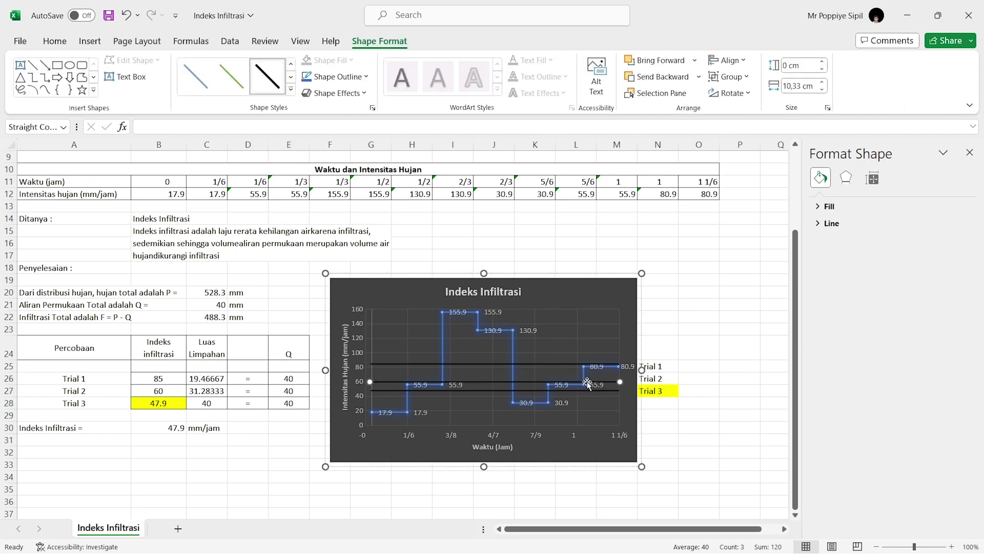
pyautogui.click(584, 388)
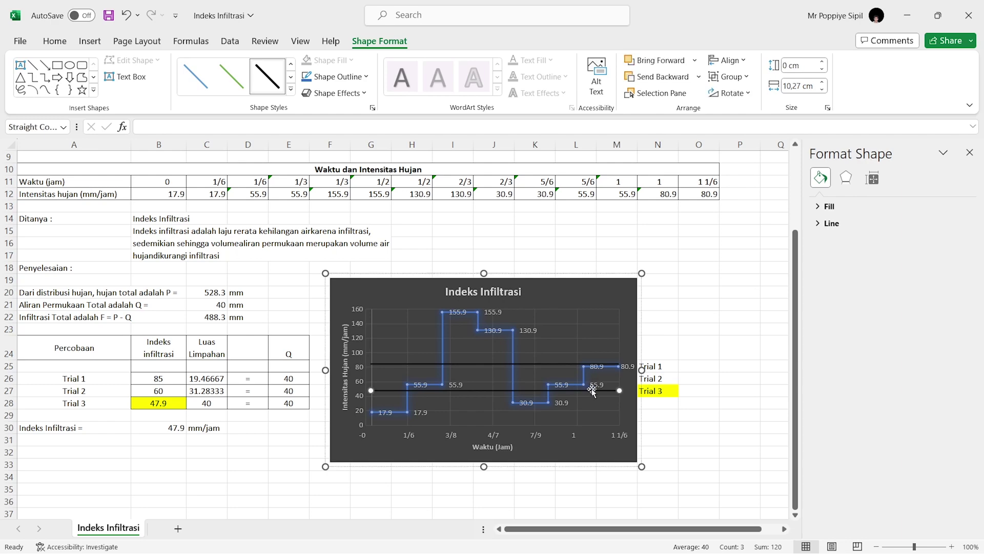
pyautogui.press('Delete')
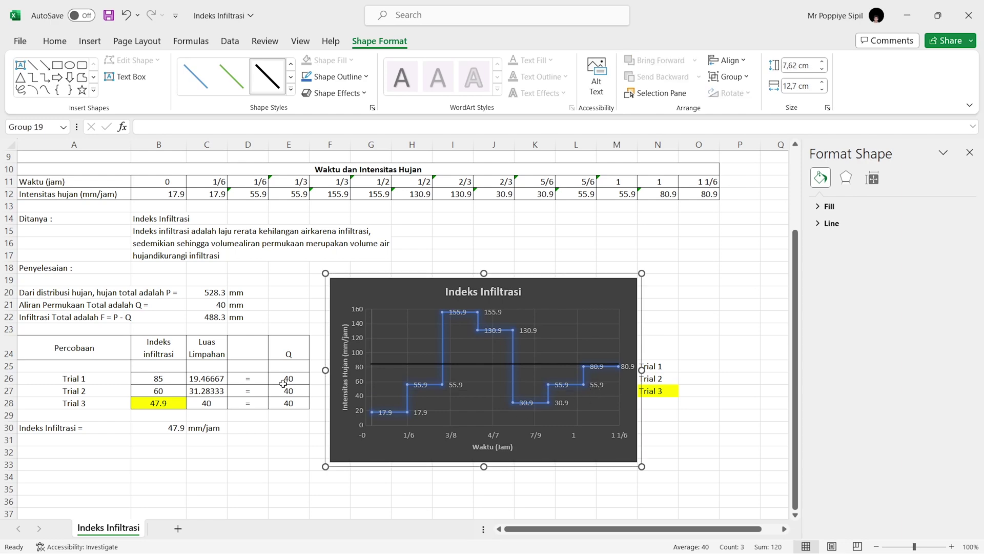
pyautogui.click(740, 368)
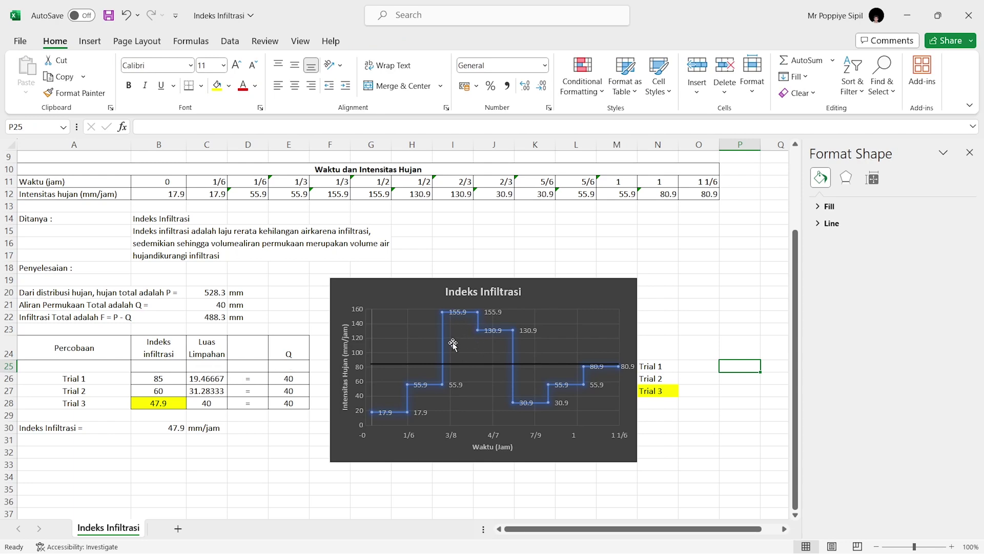
pyautogui.click(443, 367)
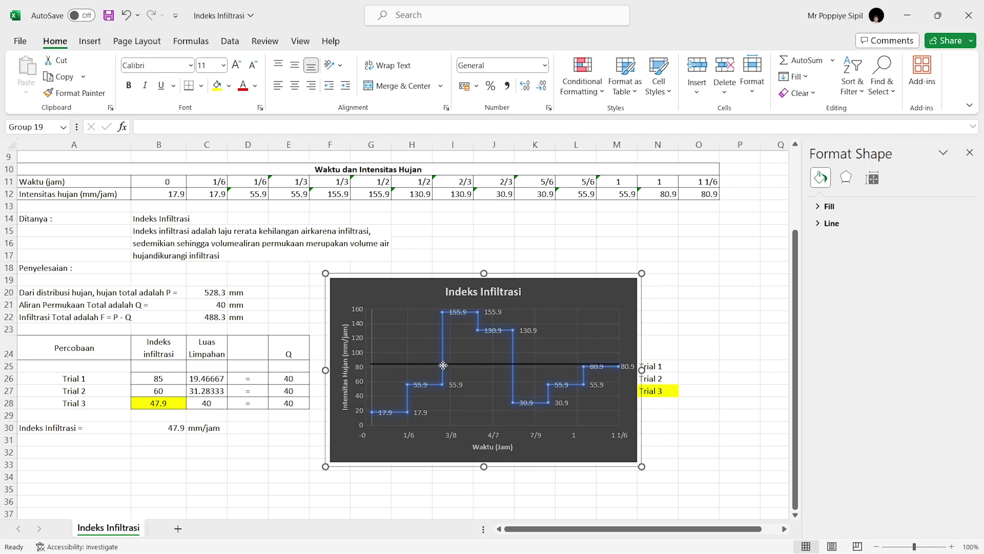
pyautogui.click(736, 380)
# Draw a rectangle about 2.07 cm high and 1.4 cm wide over the 155.9 bar area above the Trial 1 line.
pyautogui.click(296, 380)
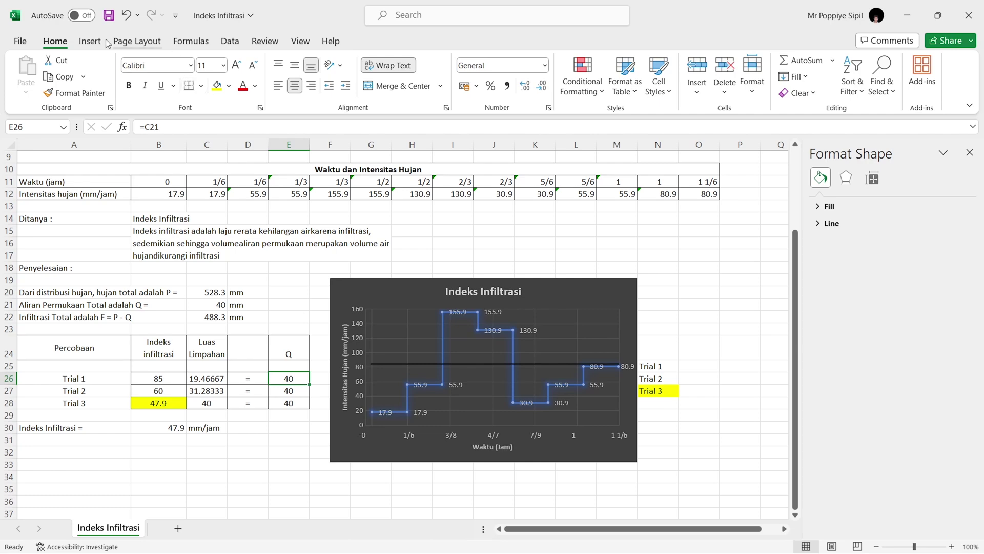
pyautogui.click(90, 41)
pyautogui.click(207, 61)
pyautogui.click(181, 105)
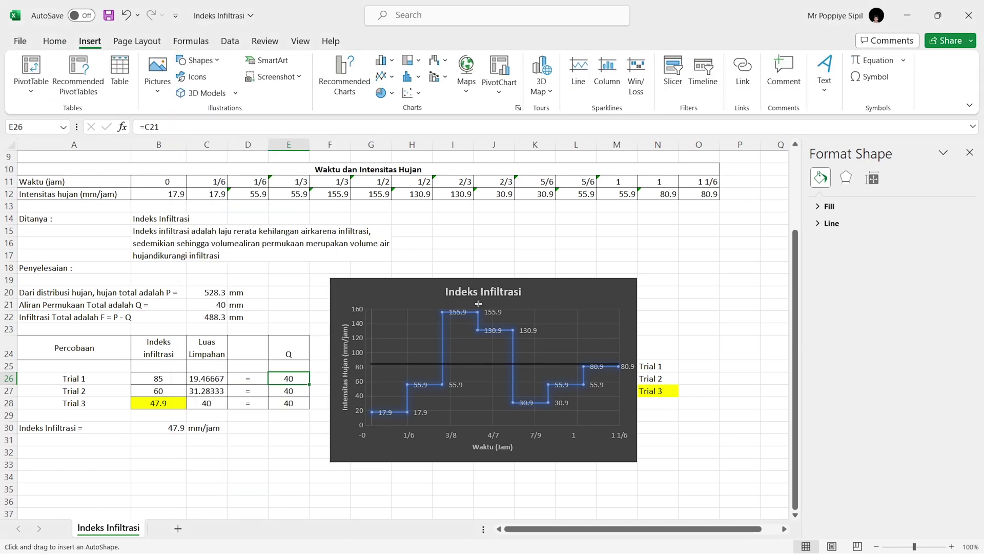
pyautogui.moveTo(443, 312)
pyautogui.mouseDown()
pyautogui.moveTo(479, 373)
pyautogui.moveTo(503, 345)
pyautogui.mouseUp()
# Duplicate the rectangle over the 130.9 bar area and shorten the copy to about 1.38 cm so it ends at the Trial 1 line.
pyautogui.hotkey('ctrl', 'c')
pyautogui.hotkey('ctrl', 'v')
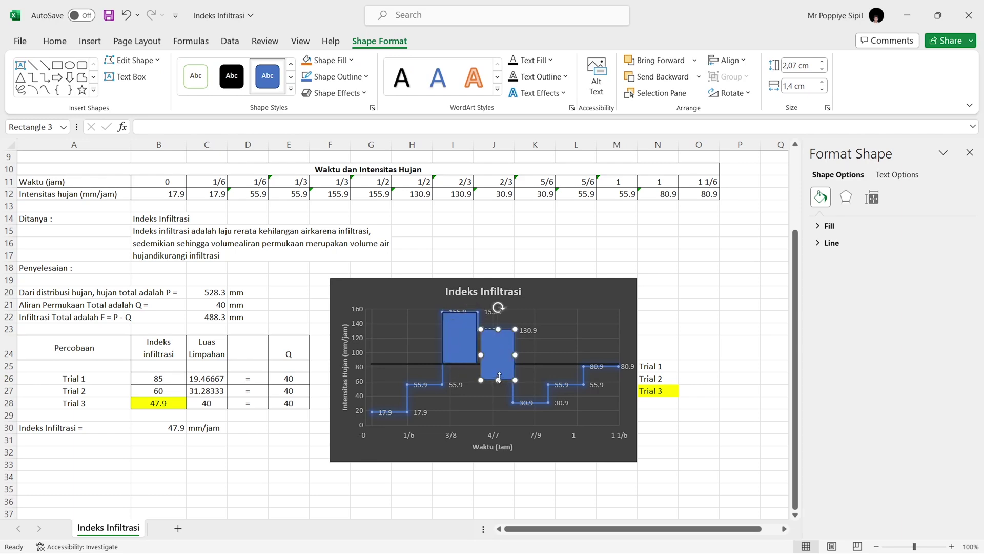
pyautogui.moveTo(499, 380); pyautogui.dragTo(500, 363)
pyautogui.click(699, 304)
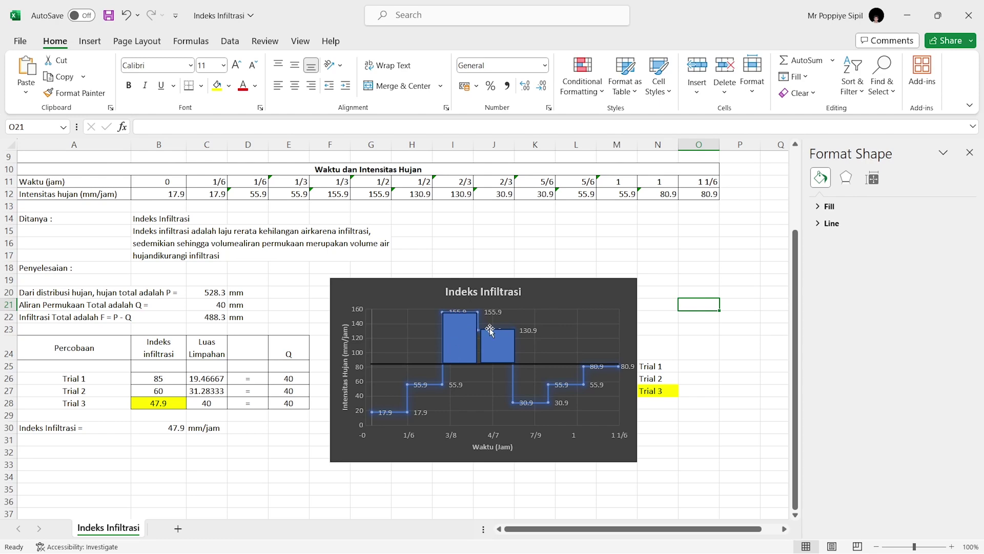
pyautogui.click(501, 344)
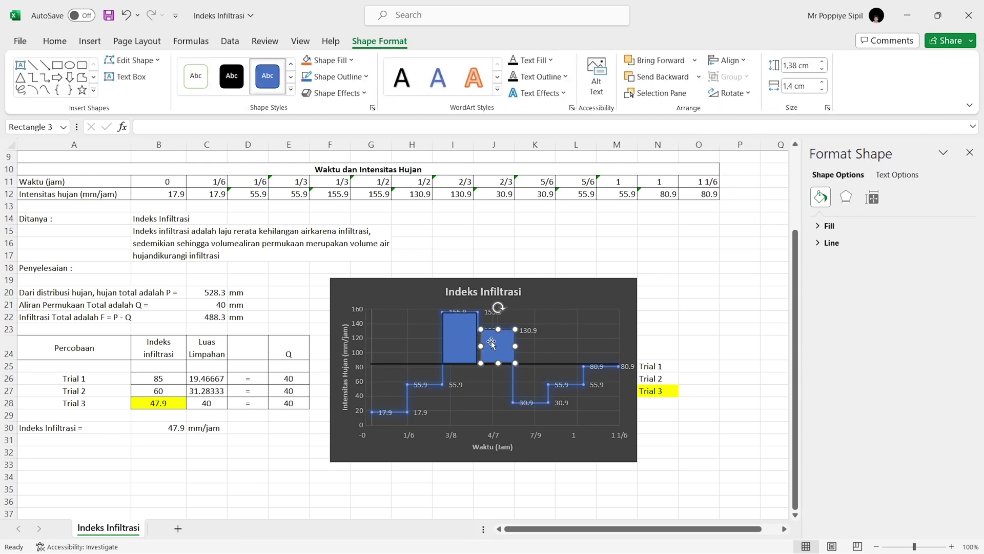
pyautogui.click(658, 329)
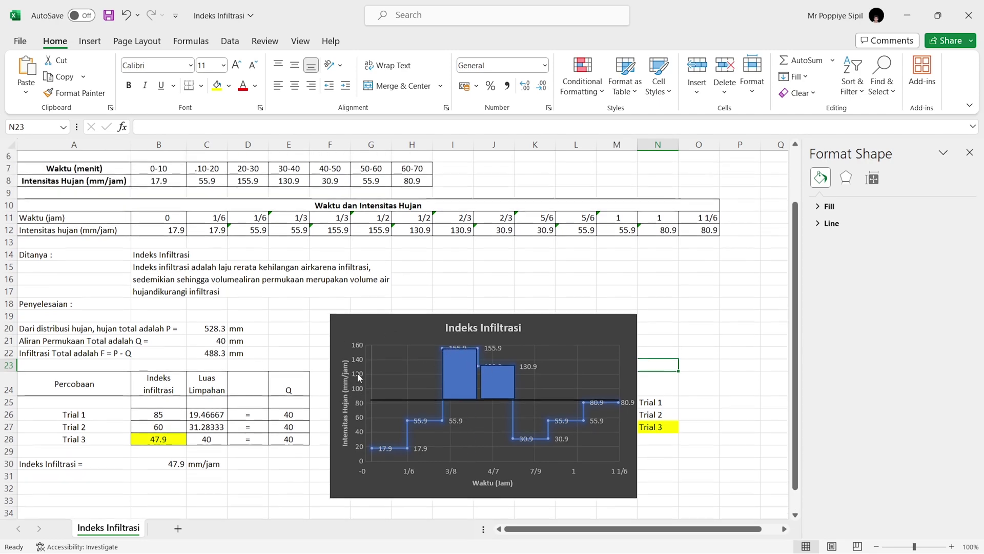
# Compare the rainfall intensities in row 8 with the Trial 1 line in the chart.
pyautogui.scroll(1, 354, 366)
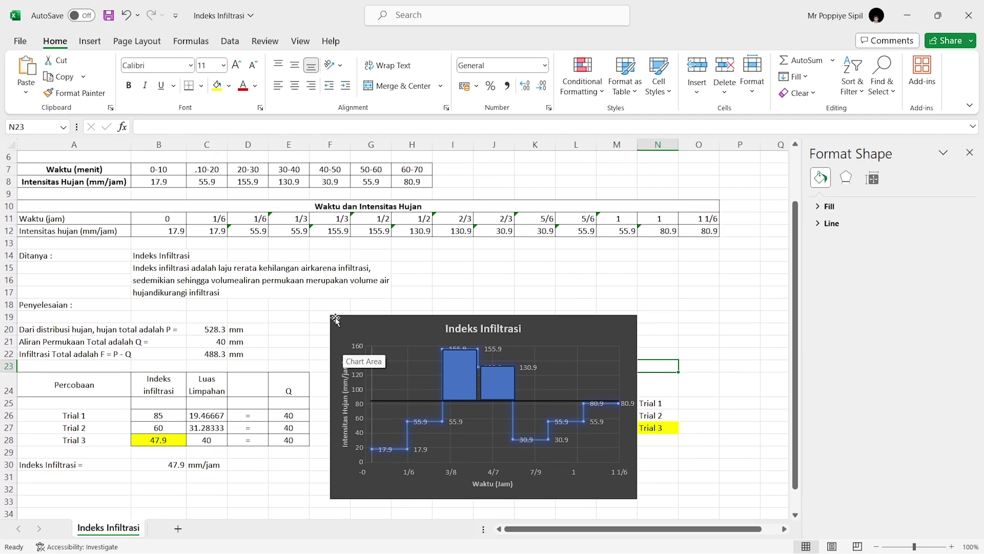
pyautogui.click(172, 180)
pyautogui.click(251, 181)
pyautogui.click(339, 182)
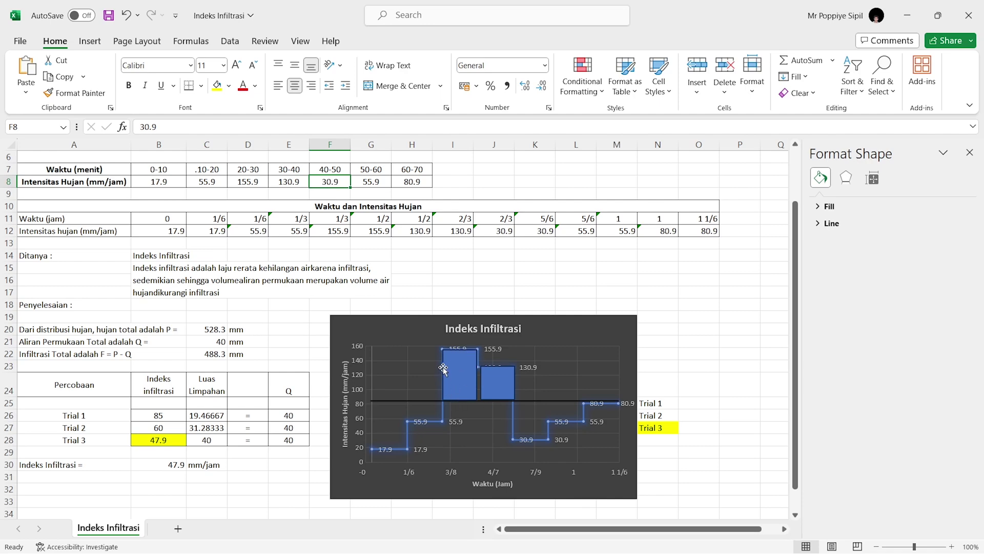
pyautogui.click(406, 401)
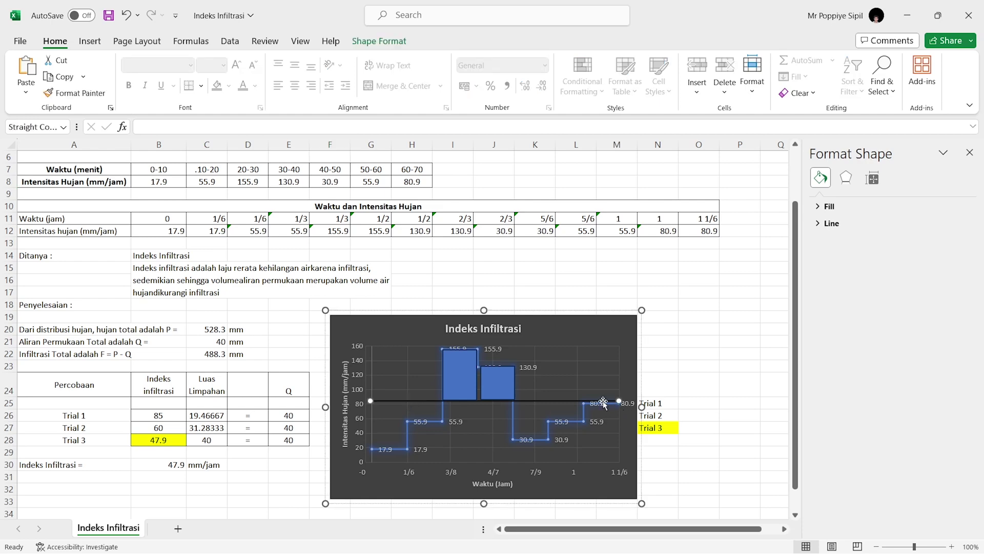
pyautogui.press('Escape')
pyautogui.press('Left')
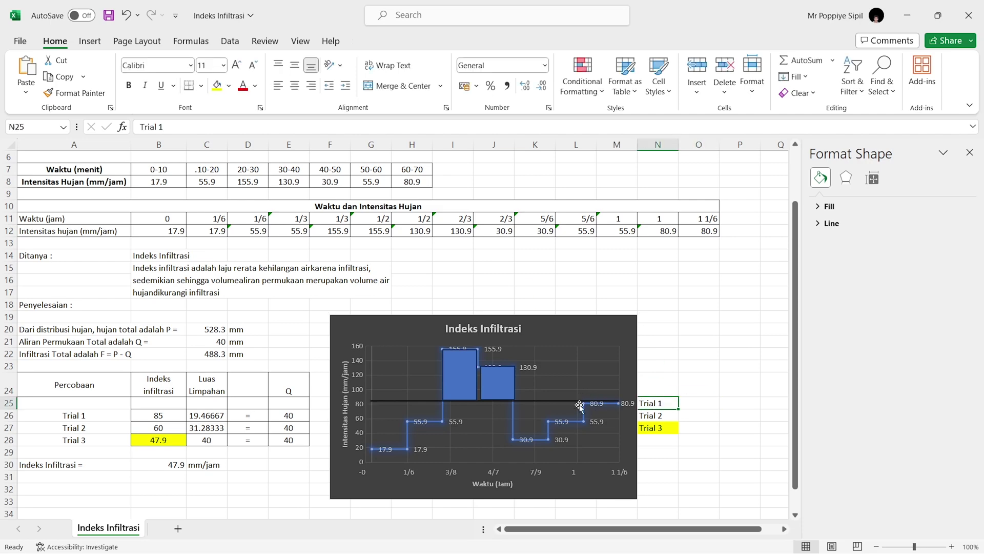
# Compare Trial 1's infiltration index in B26 and its Q in E26 with the Trial 1 line in the chart.
pyautogui.click(580, 405)
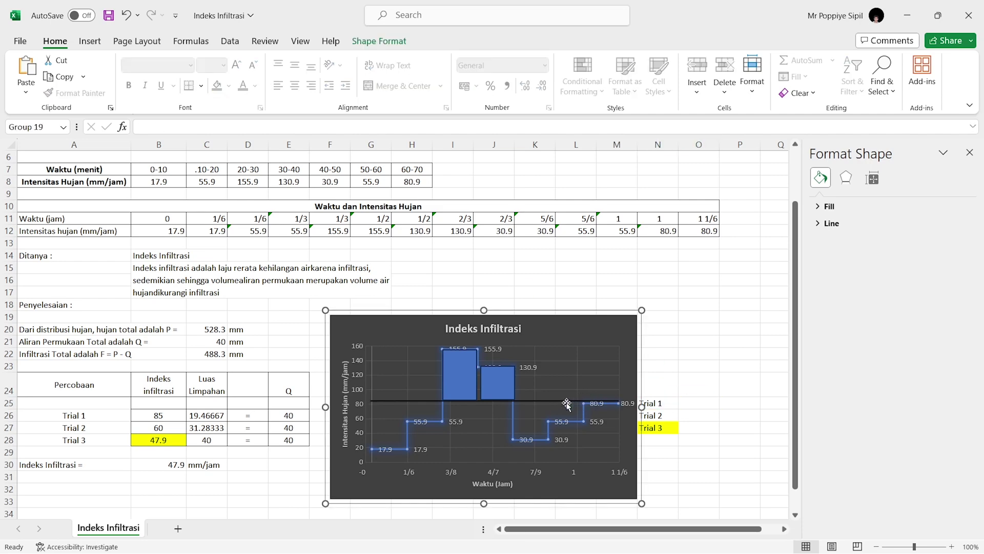
pyautogui.click(174, 419)
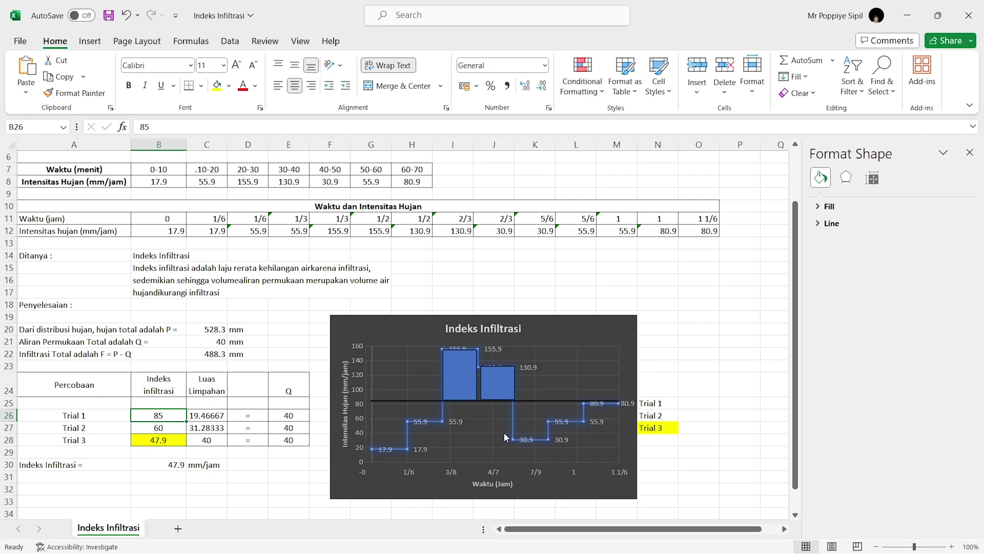
pyautogui.click(475, 392)
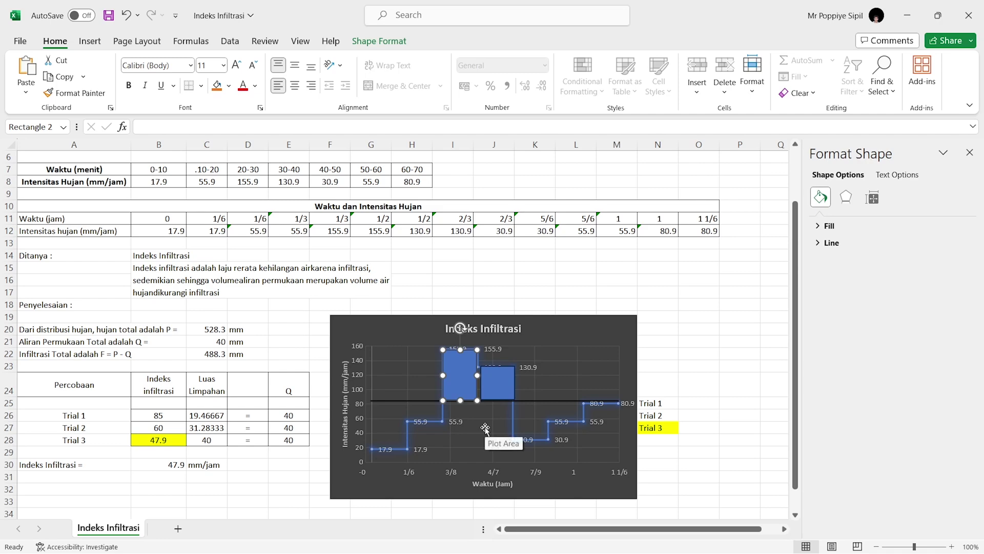
pyautogui.click(286, 415)
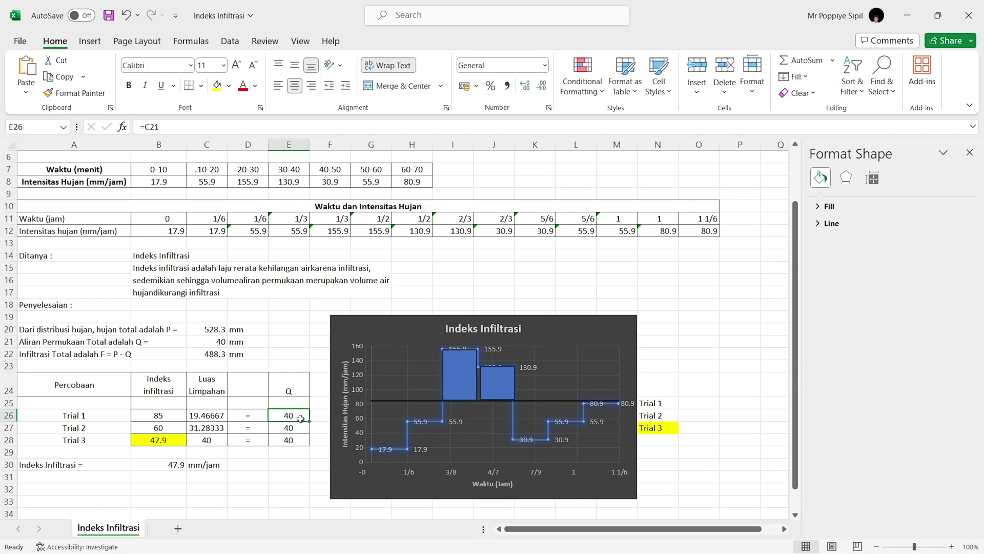
pyautogui.click(579, 401)
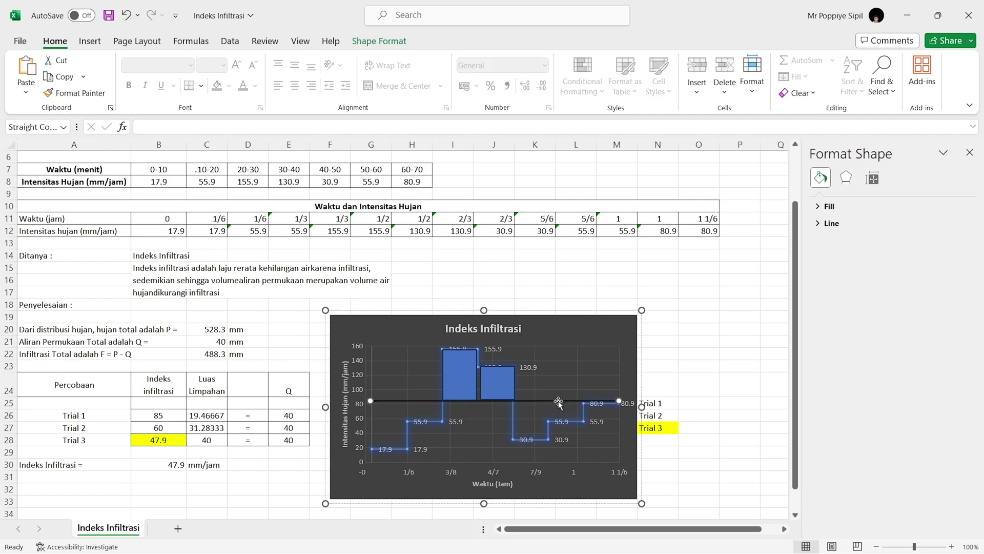
# Shift the rectangle over the 155.9 bar area aside and move it back above the Trial 1 line.
pyautogui.click(462, 387)
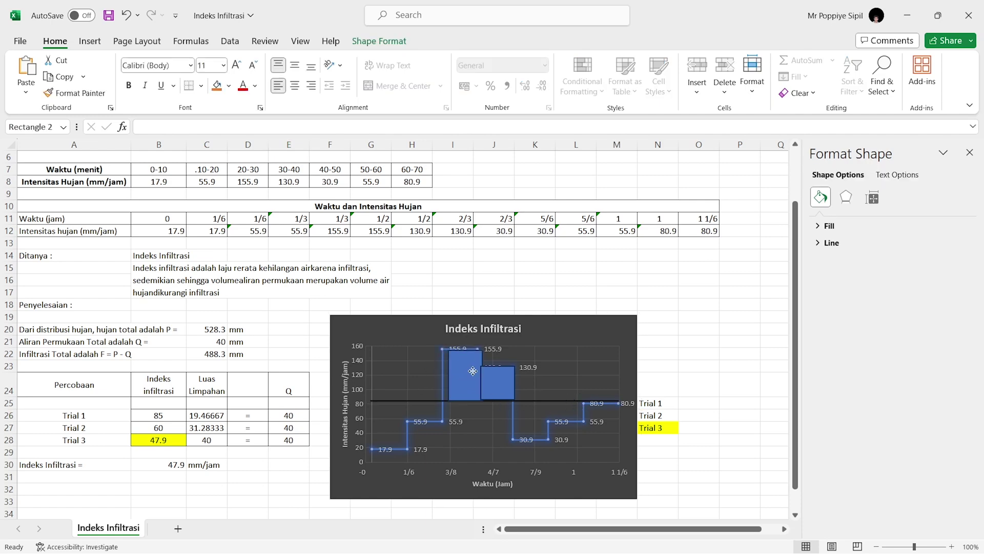
pyautogui.moveTo(447, 367); pyautogui.dragTo(470, 371)
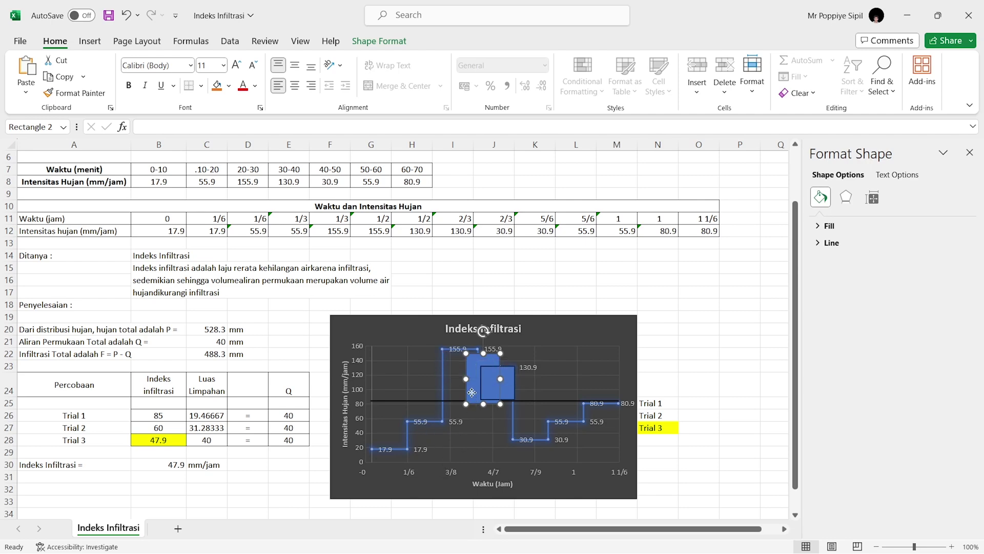
pyautogui.moveTo(471, 393); pyautogui.dragTo(452, 389)
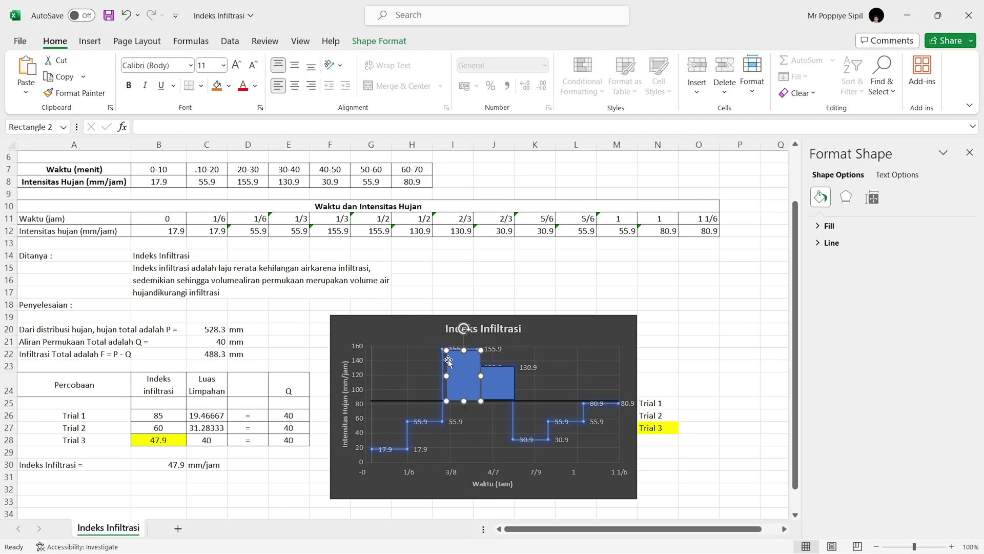
pyautogui.click(432, 402)
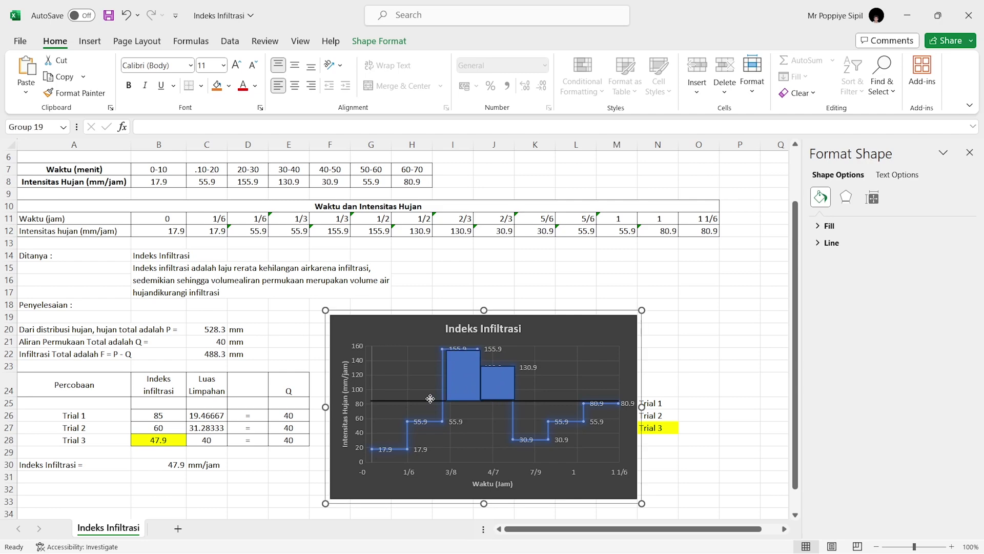
# Examine the Trial 1 Luas Limpahan formula in C26, including its 1/6 factor, against the two rectangles in the chart.
pyautogui.click(168, 414)
pyautogui.doubleClick(198, 414)
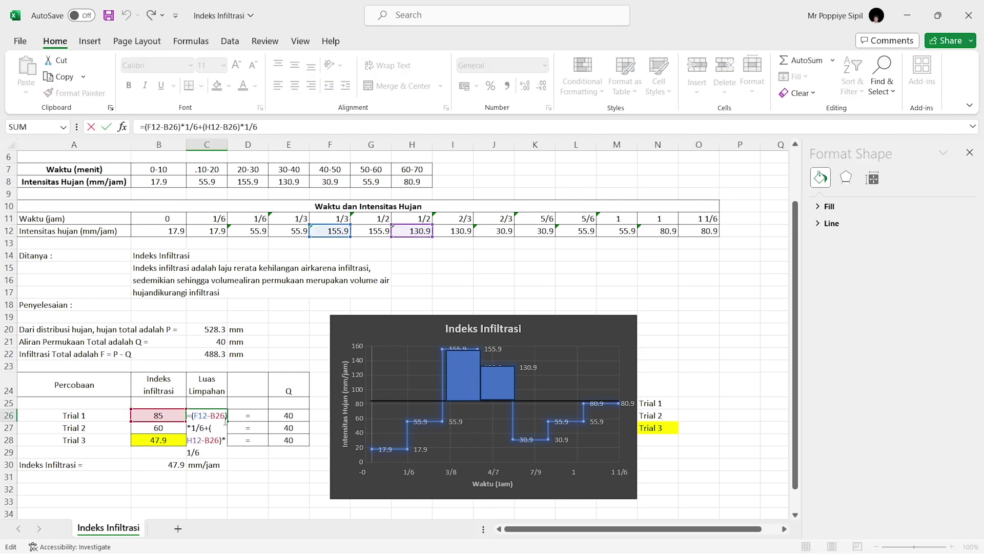
pyautogui.click(360, 395)
pyautogui.click(462, 363)
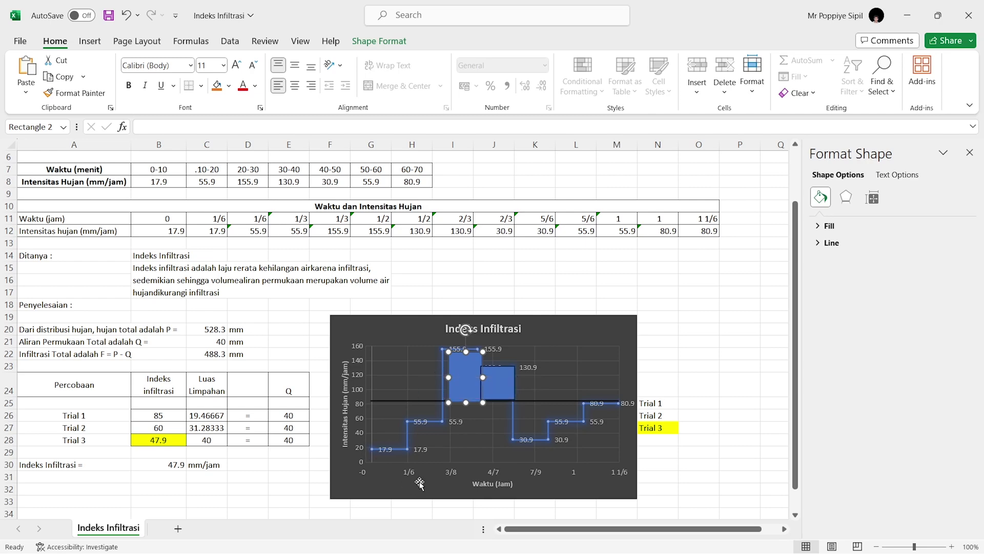
pyautogui.click(221, 416)
pyautogui.doubleClick(221, 416)
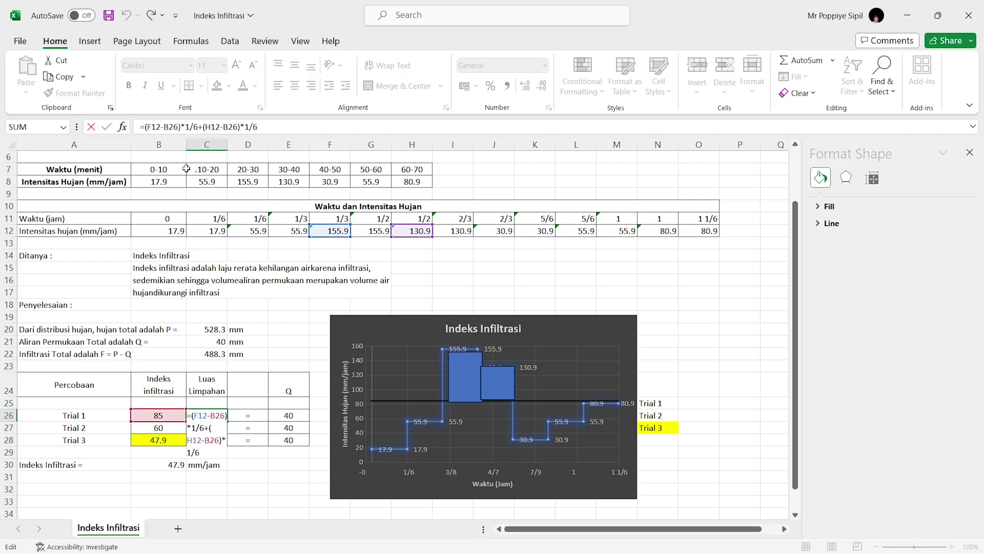
pyautogui.moveTo(185, 127); pyautogui.dragTo(195, 126)
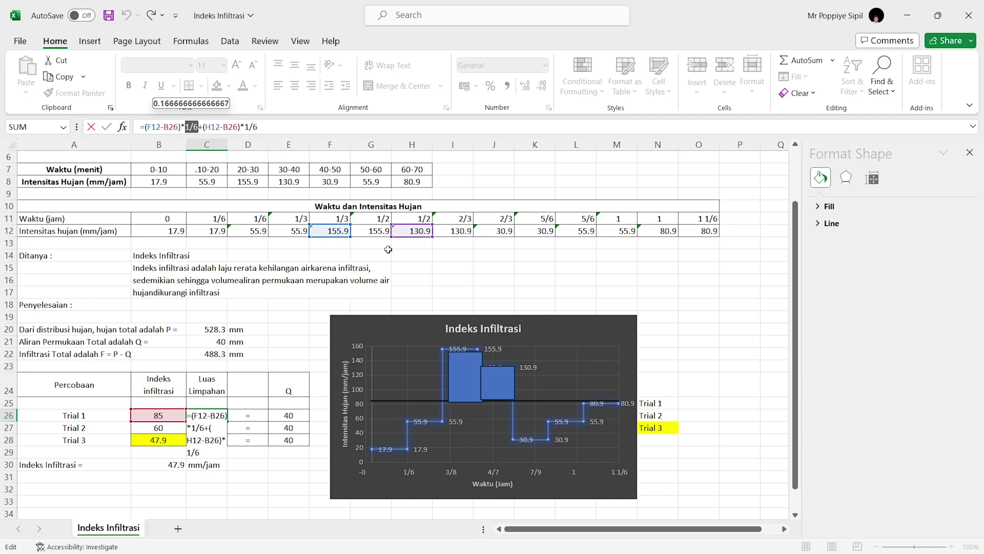
pyautogui.click(502, 393)
pyautogui.click(469, 387)
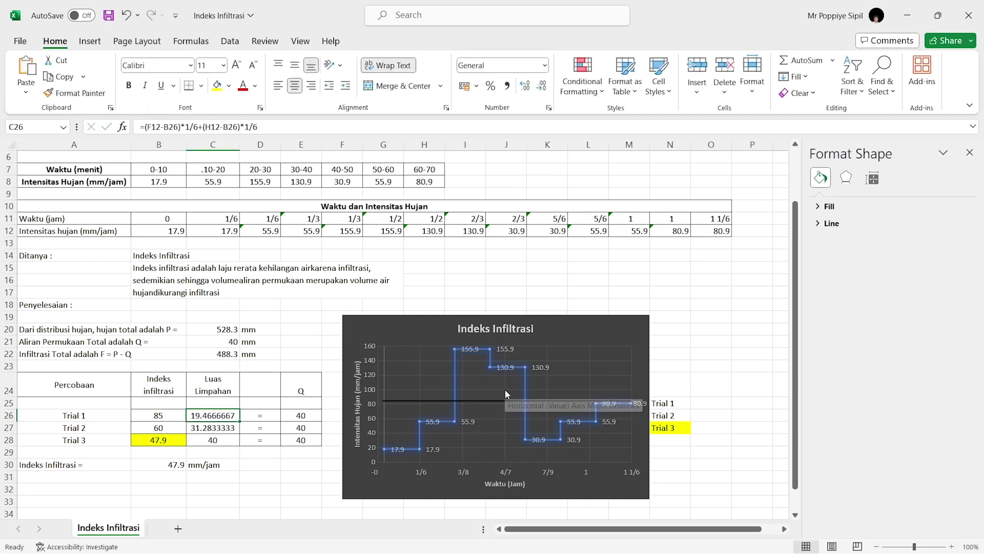
# Undo the Trial 1 rectangles and the line deletion so the chart shows only the Trial 1 and Trial 2 lines.
pyautogui.hotkey('ctrl', 'z')
pyautogui.hotkey('ctrl', 'z')
pyautogui.hotkey('ctrl', 'z')
pyautogui.hotkey('ctrl', 'z')
pyautogui.hotkey('ctrl', 'z')
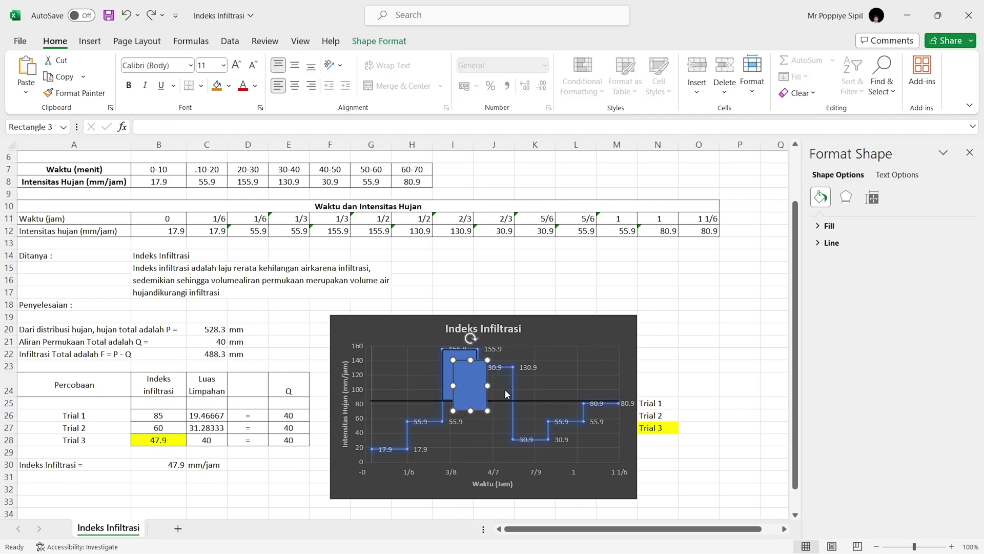
pyautogui.hotkey('ctrl', 'z')
pyautogui.hotkey('ctrl', 'z')
pyautogui.hotkey('ctrl', 'z')
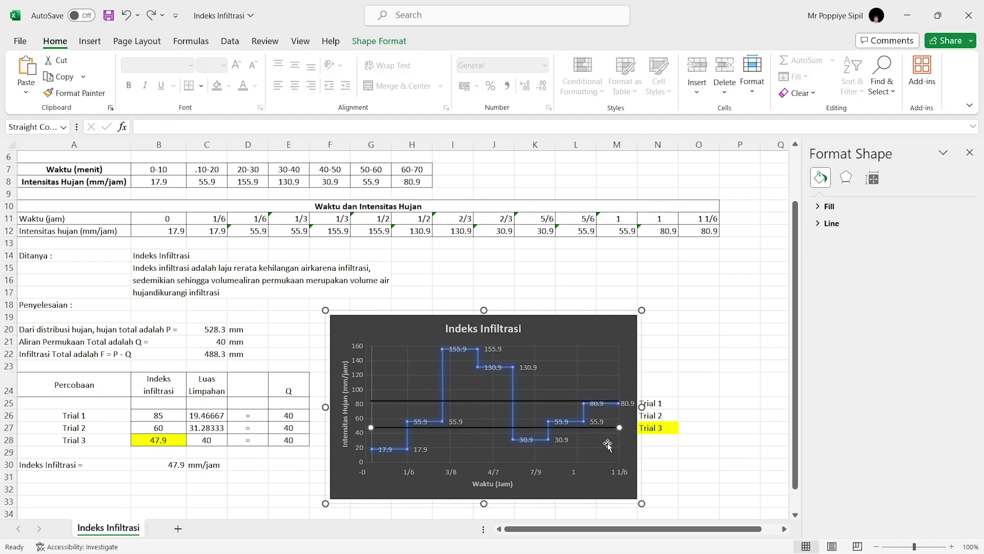
pyautogui.hotkey('ctrl', 'z')
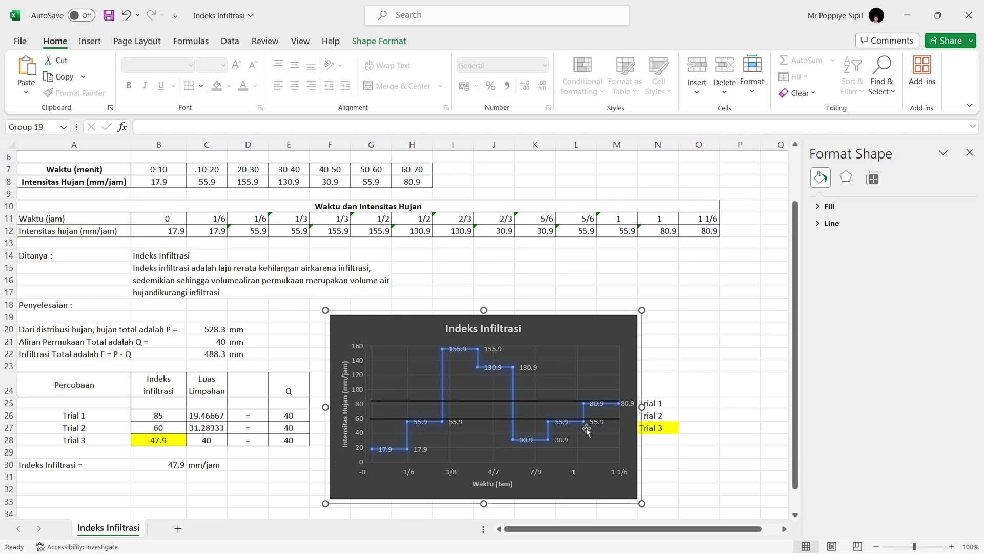
# Compare Trial 1's Luas Limpahan in C26 with its Q in E26, and locate the Trial 2 line in the chart.
pyautogui.click(198, 418)
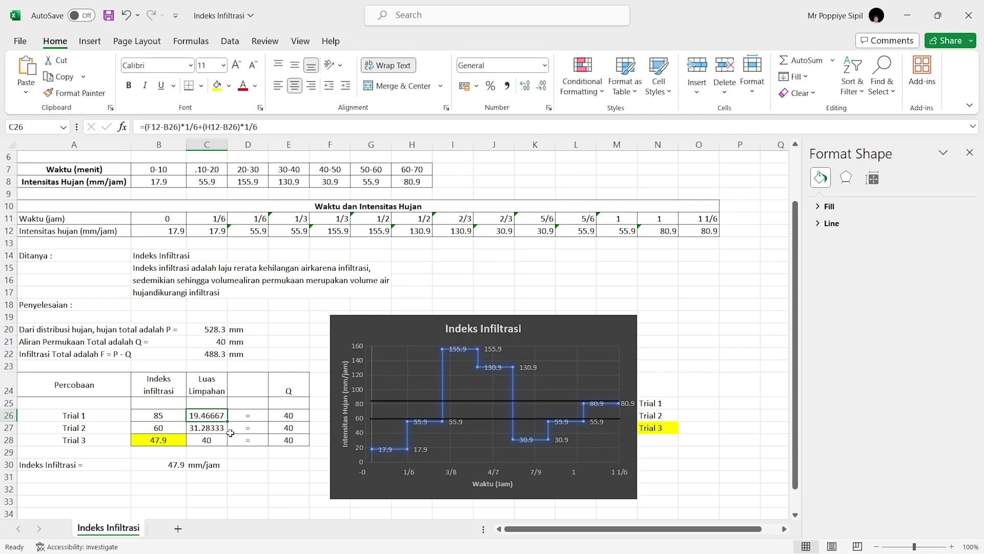
pyautogui.click(285, 416)
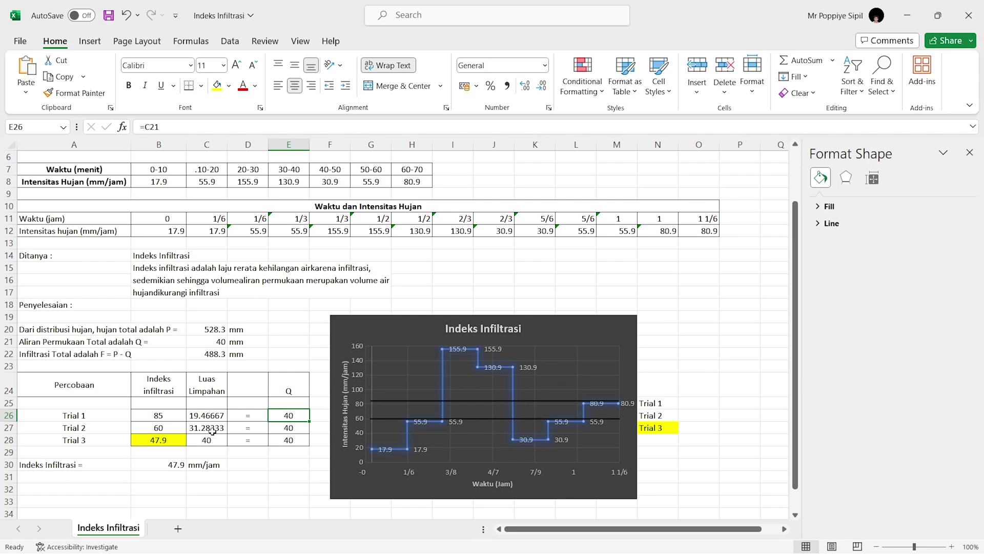
pyautogui.click(384, 421)
pyautogui.click(395, 420)
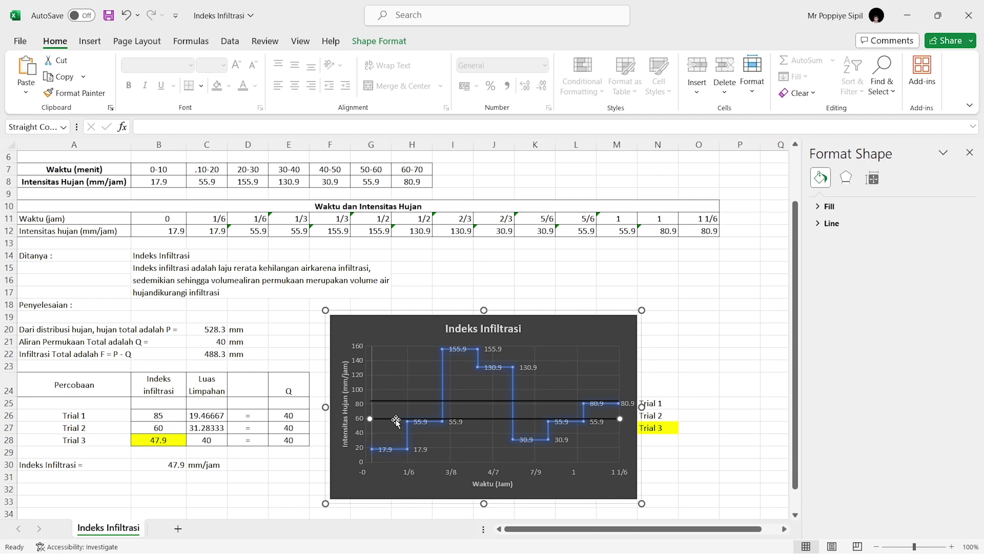
# Draw a rectangle about 2.82 cm high and 1.33 cm wide over the 155.9 bar area above the Trial 2 line.
pyautogui.click(90, 41)
pyautogui.click(199, 60)
pyautogui.click(205, 94)
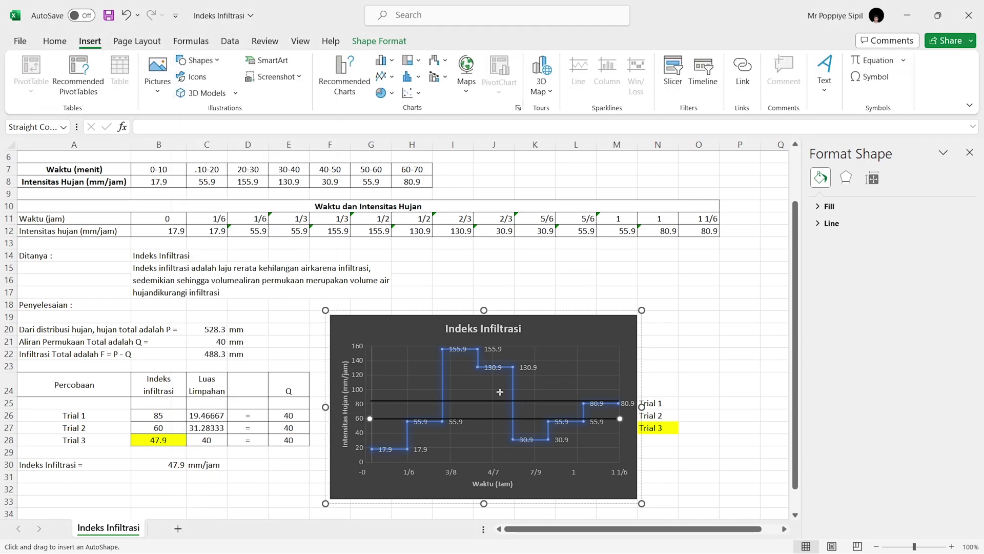
pyautogui.moveTo(443, 349)
pyautogui.mouseDown()
pyautogui.moveTo(486, 423)
pyautogui.moveTo(473, 425)
pyautogui.moveTo(477, 410)
pyautogui.moveTo(476, 419)
pyautogui.mouseUp()
# Cover the 130.9 area with a copy of the rectangle shortened to about 2.12 cm, and the 80.9 area with another, both ending at the Trial 2 line.
pyautogui.hotkey('ctrl', 'v')
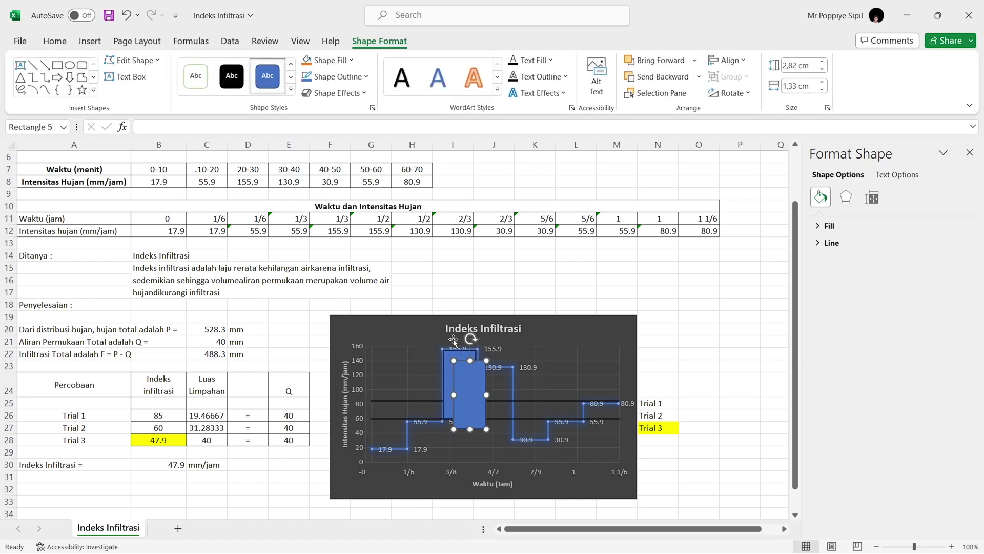
pyautogui.moveTo(479, 384); pyautogui.dragTo(503, 393)
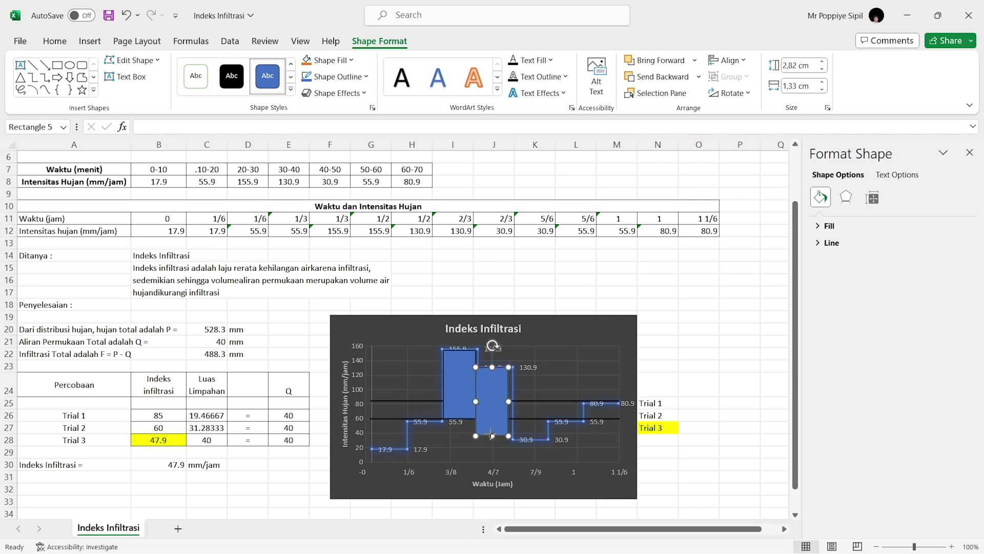
pyautogui.moveTo(493, 436); pyautogui.dragTo(598, 416)
pyautogui.hotkey('ctrl', 'v')
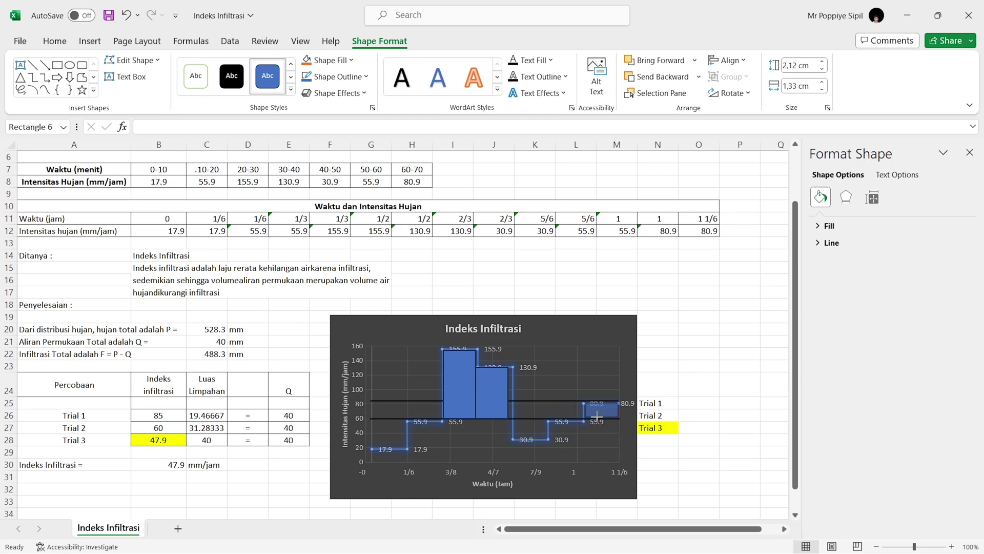
pyautogui.click(742, 386)
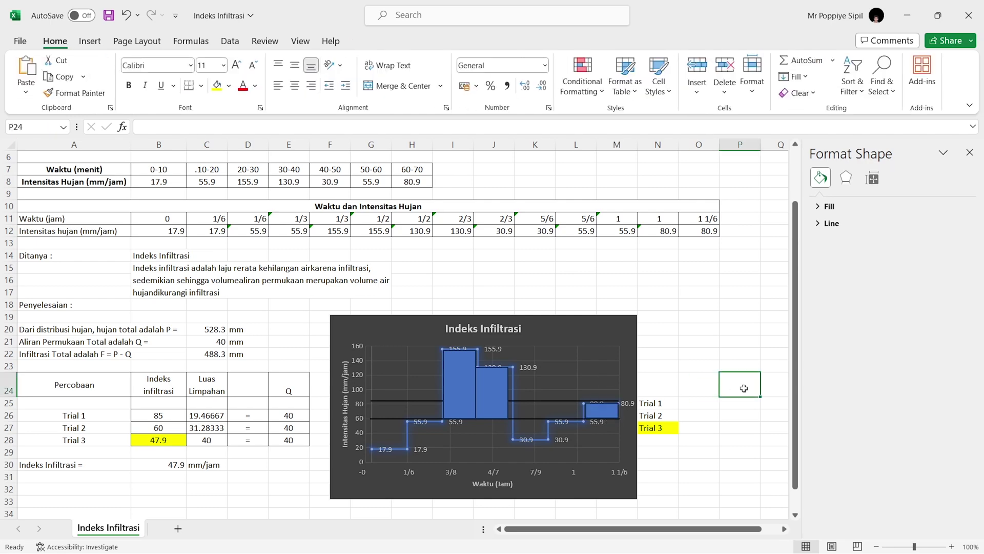
# Examine the Trial 2 Luas Limpahan formula in C27, including its 1/6 factors, and compare it with Q in E27.
pyautogui.doubleClick(215, 428)
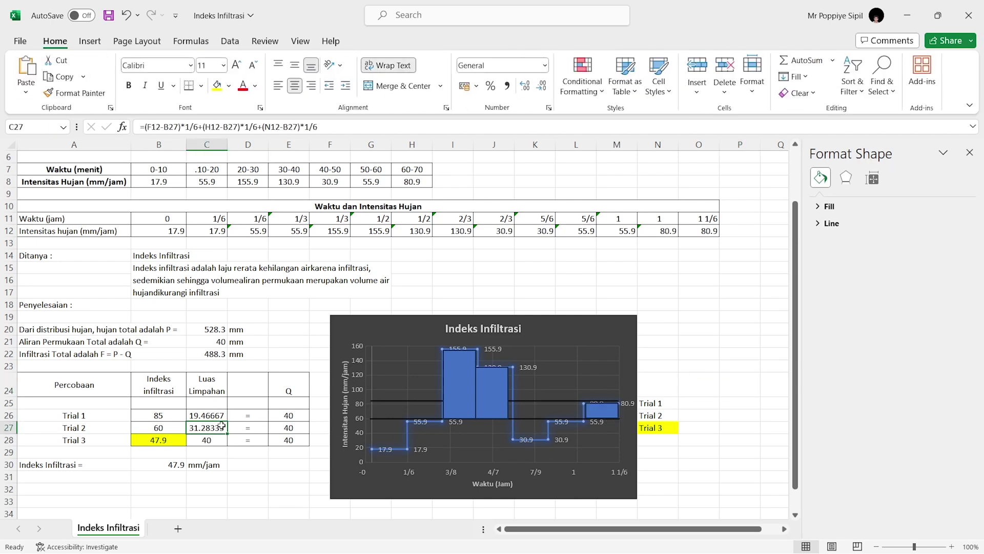
pyautogui.moveTo(145, 126); pyautogui.dragTo(318, 128)
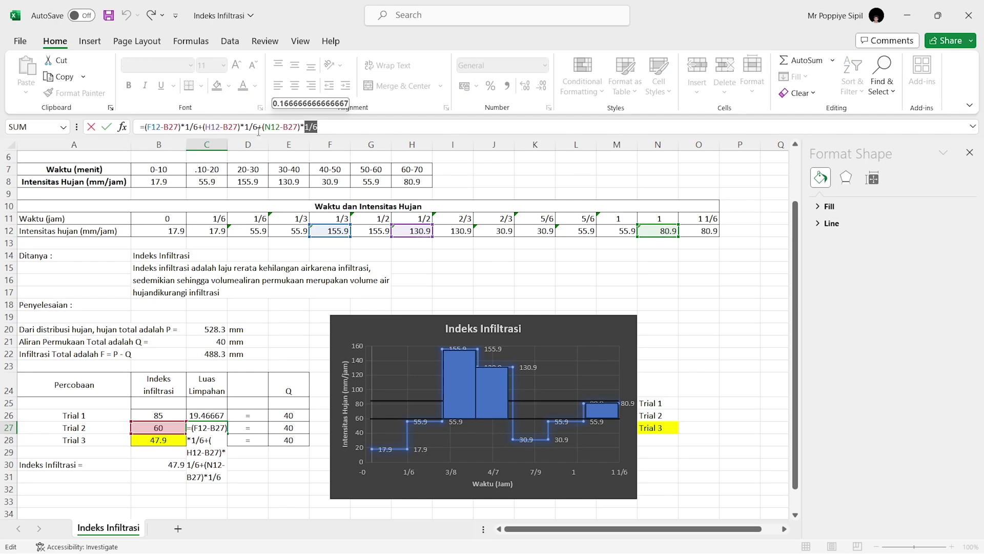
pyautogui.moveTo(258, 132); pyautogui.dragTo(249, 130)
pyautogui.moveTo(181, 132); pyautogui.dragTo(196, 132)
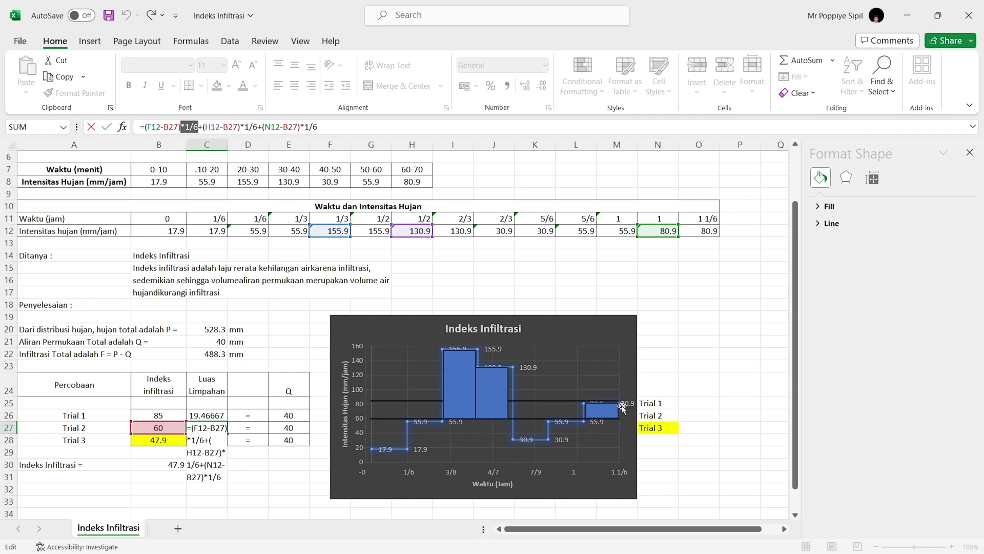
pyautogui.click(271, 127)
pyautogui.hotkey('ctrl', 'Return')
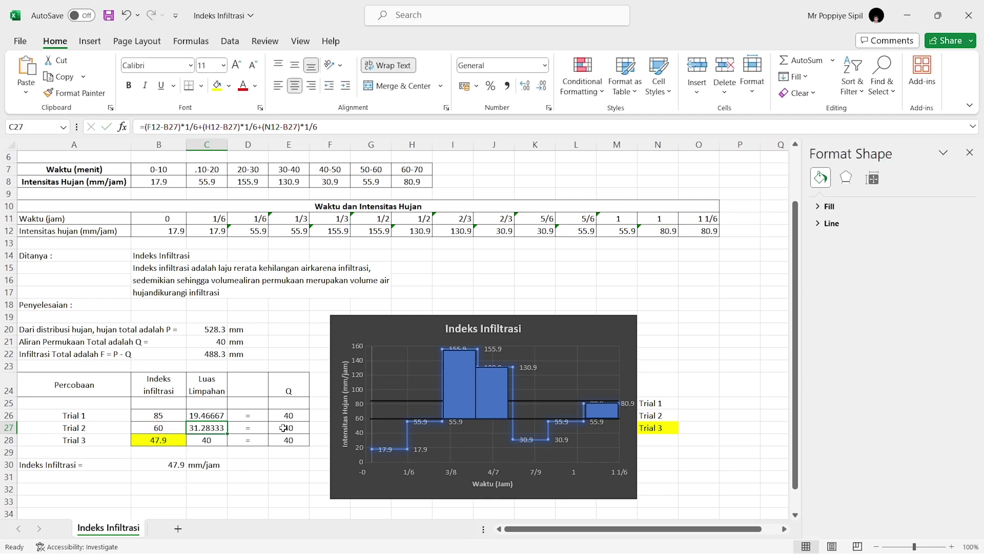
pyautogui.click(283, 428)
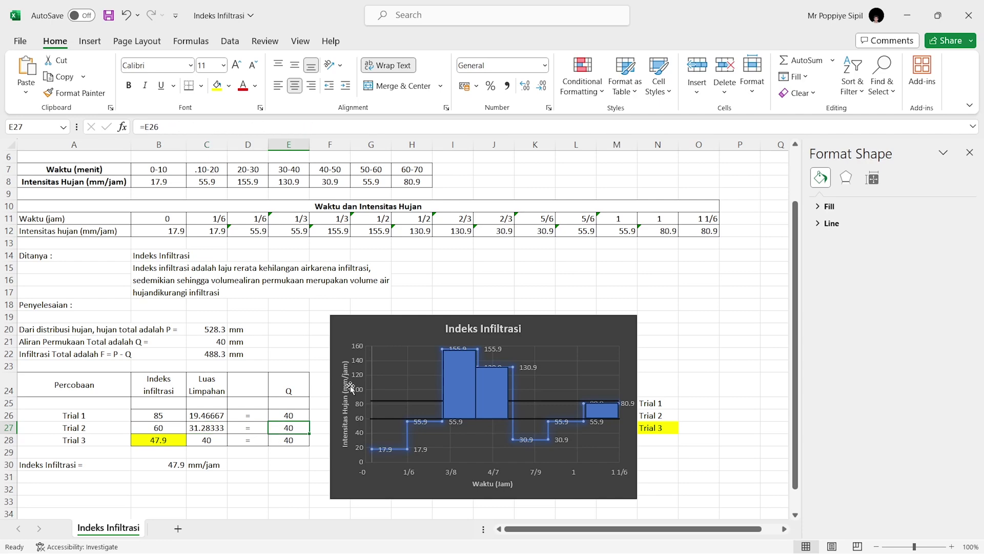
# Undo the Trial 2 rectangles and the deletion of the Trial 3 line in the chart.
pyautogui.click(469, 398)
pyautogui.hotkey('ctrl', 'z')
pyautogui.hotkey('ctrl', 'z')
pyautogui.hotkey('ctrl', 'z')
pyautogui.hotkey('ctrl', 'z')
pyautogui.hotkey('ctrl', 'z')
pyautogui.hotkey('ctrl', 'z')
pyautogui.hotkey('ctrl', 'z')
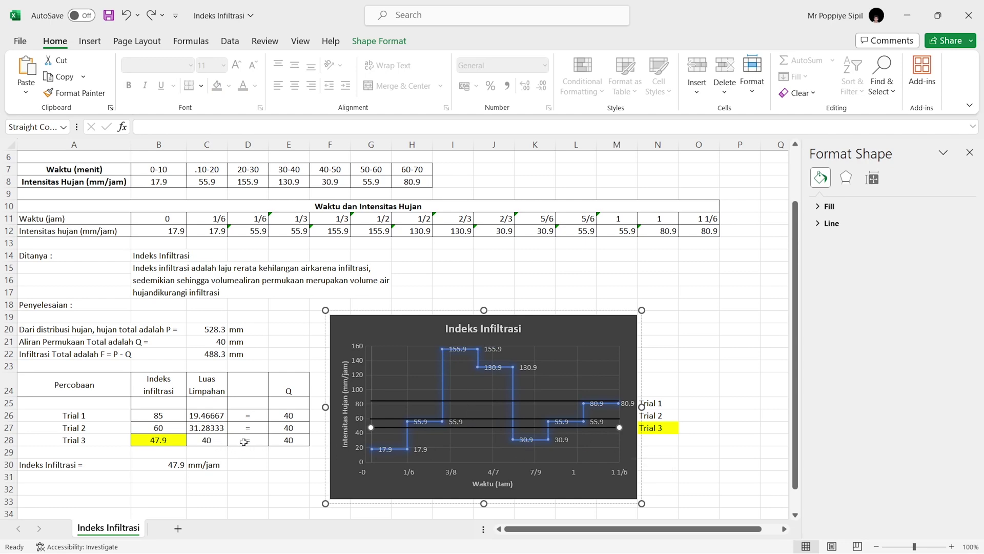
# Draw a thin rectangle over the first 55.9 area, spanning from the rainfall curve down to the Trial 3 line.
pyautogui.click(154, 442)
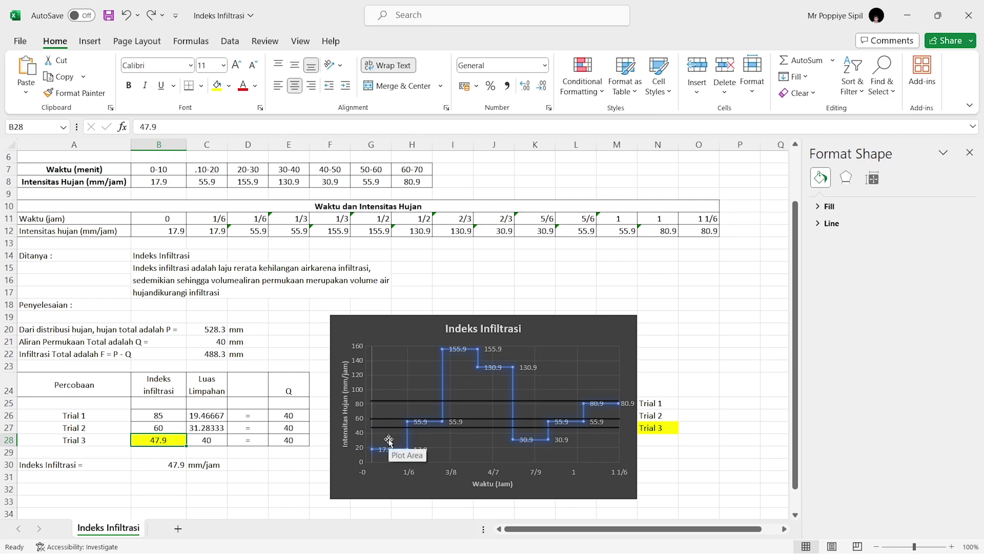
pyautogui.click(401, 427)
pyautogui.click(401, 427)
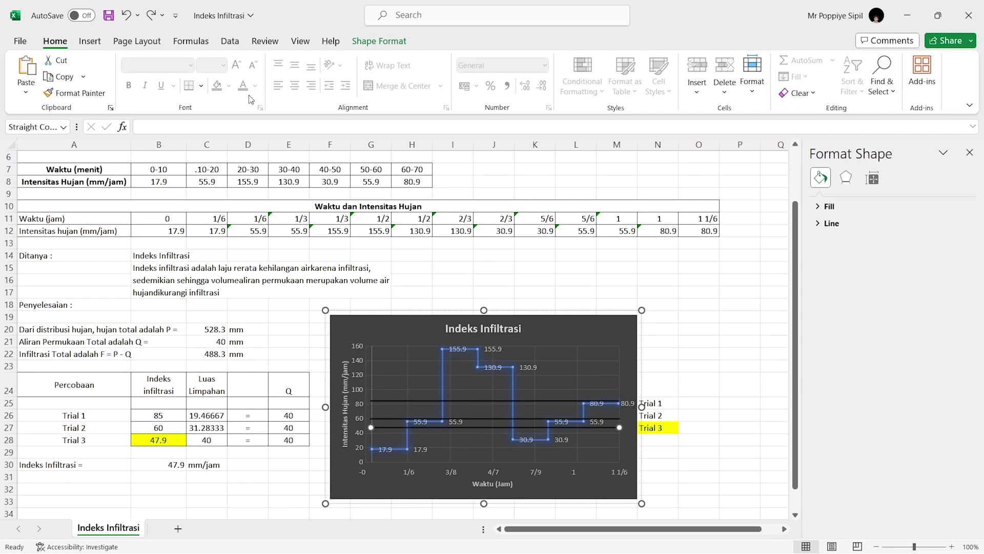
pyautogui.click(89, 41)
pyautogui.click(199, 60)
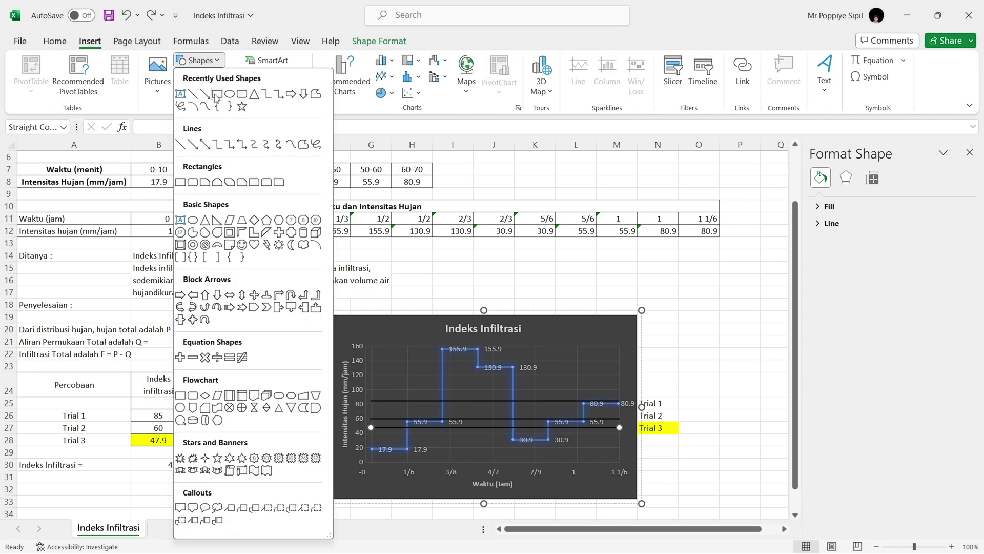
pyautogui.click(219, 94)
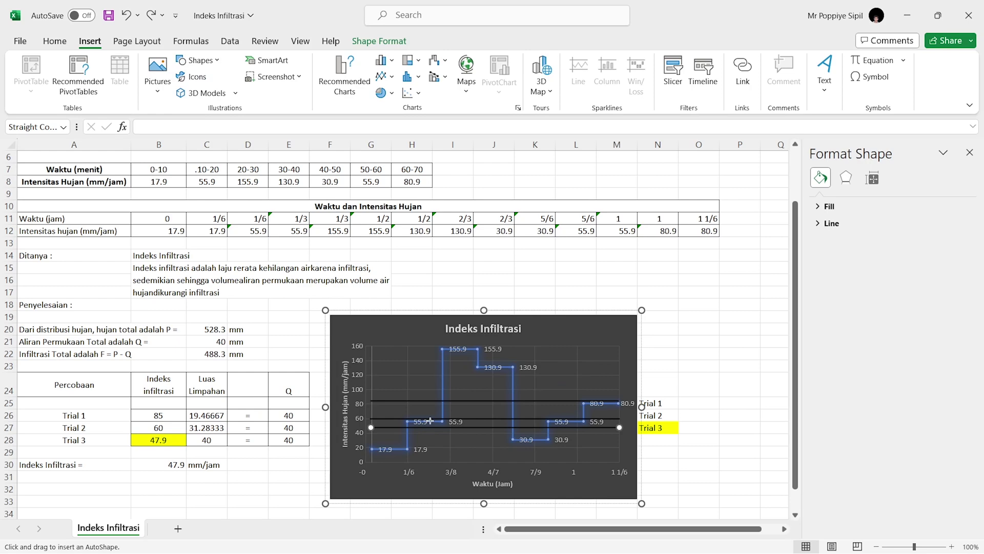
pyautogui.moveTo(407, 420); pyautogui.dragTo(444, 427)
# Draw a rectangle about 3.15 cm high and 1.42 cm wide over the 155.9 bar area above the Trial 3 line.
pyautogui.click(89, 41)
pyautogui.click(199, 60)
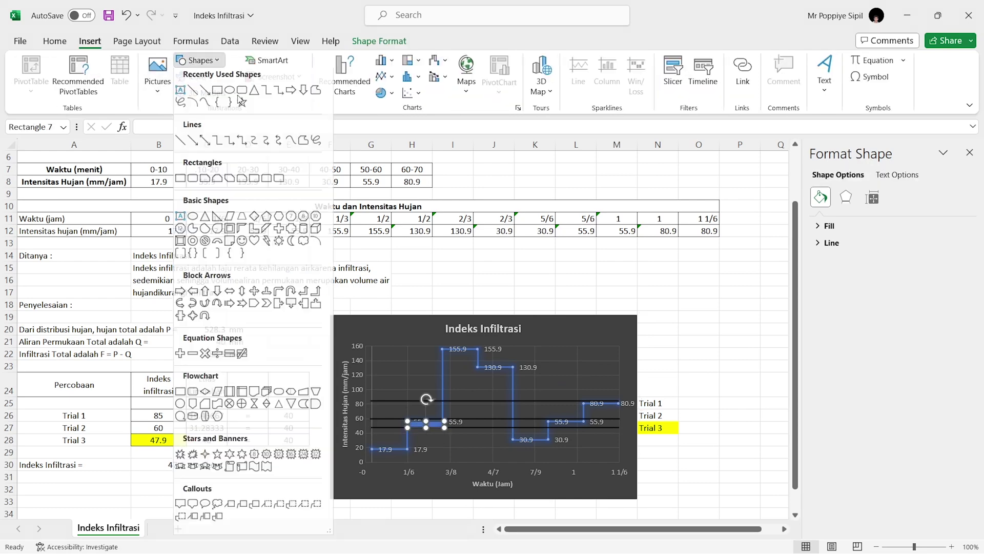
pyautogui.press('Escape')
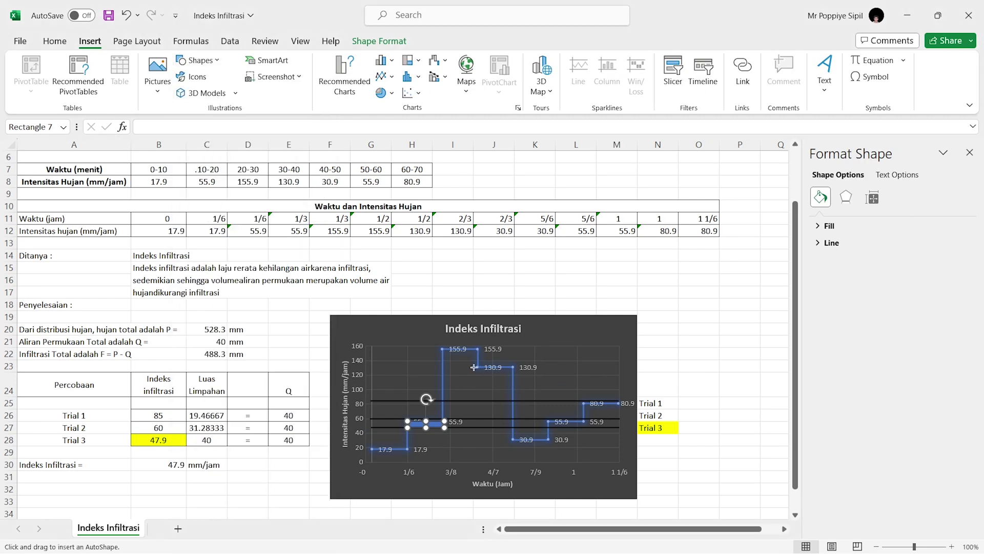
pyautogui.moveTo(445, 351); pyautogui.dragTo(477, 427)
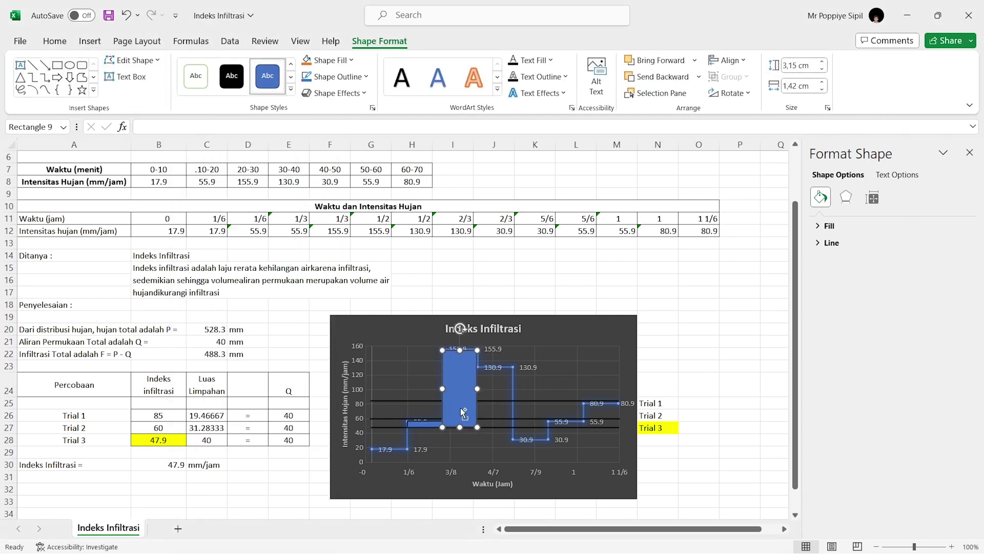
# Cover the 130.9 area with a copy of the tall rectangle, shortened to end at the Trial 3 line.
pyautogui.moveTo(470, 386); pyautogui.dragTo(504, 403)
pyautogui.moveTo(496, 443); pyautogui.dragTo(502, 426)
pyautogui.click(687, 341)
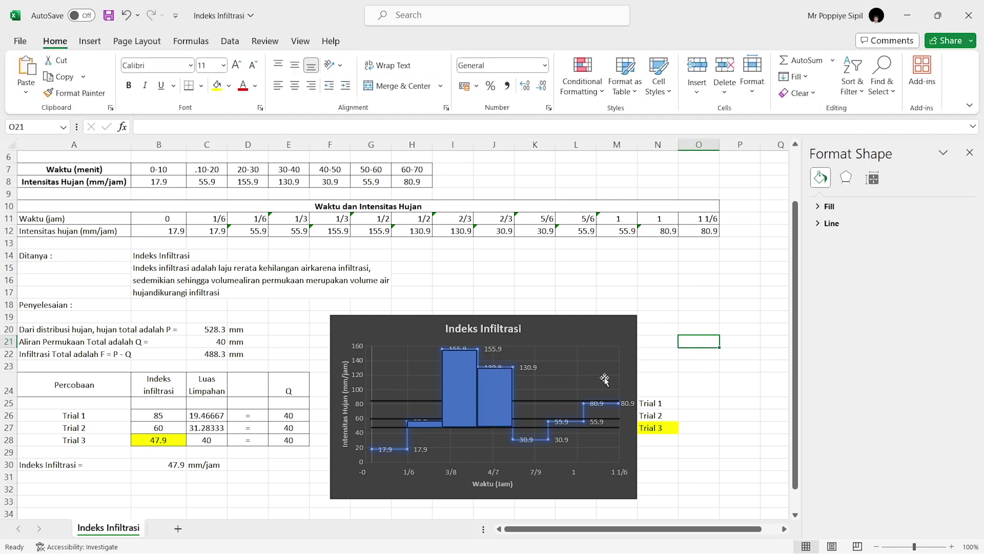
# Cover the second 55.9 area and the 80.9 area with rectangle copies resized to reach down to the Trial 3 line.
pyautogui.hotkey('ctrl', 'c')
pyautogui.click(477, 403)
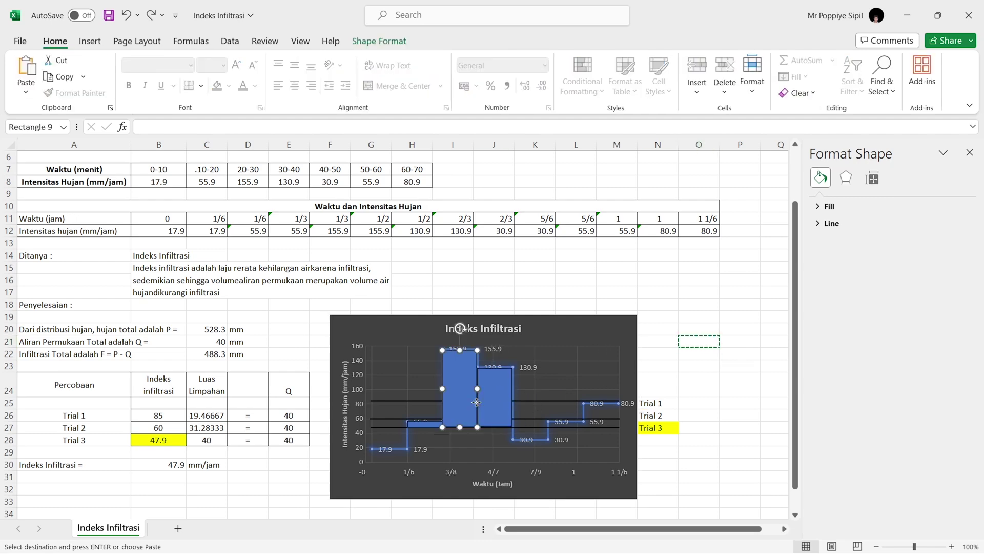
pyautogui.click(510, 408)
pyautogui.click(497, 405)
pyautogui.hotkey('ctrl', 'c')
pyautogui.hotkey('ctrl', 'v')
pyautogui.moveTo(507, 417); pyautogui.dragTo(569, 428)
pyautogui.hotkey('ctrl', 'd')
pyautogui.click(597, 424)
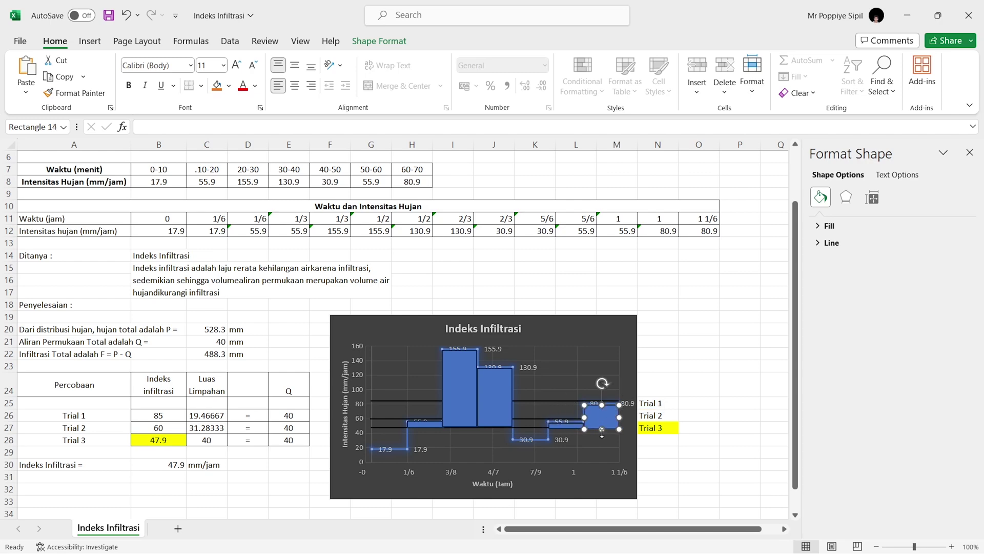
# Shift the rectangles over the 130.9, 155.9 and first 55.9 areas slightly down so their bases align with the other rectangles.
pyautogui.click(488, 395)
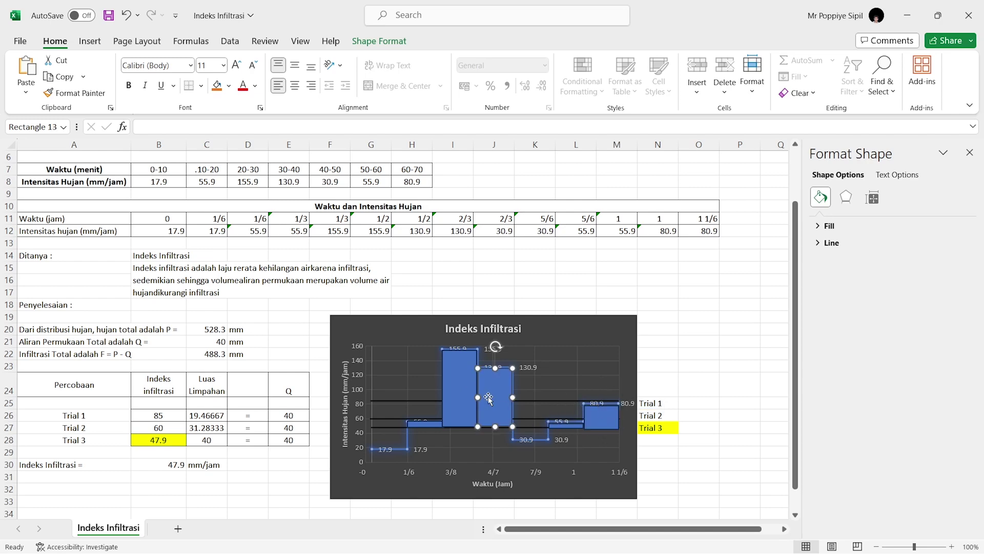
pyautogui.click(462, 377)
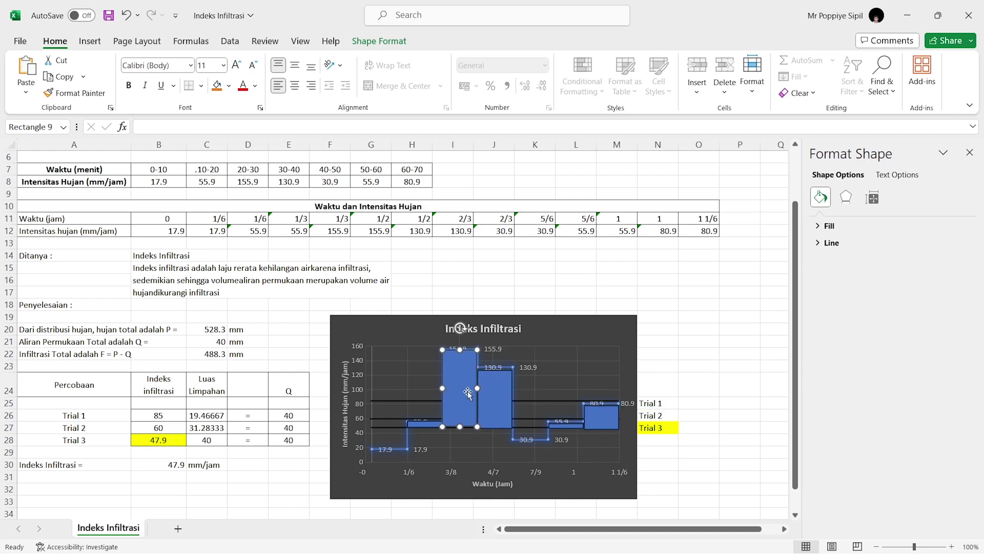
pyautogui.click(418, 427)
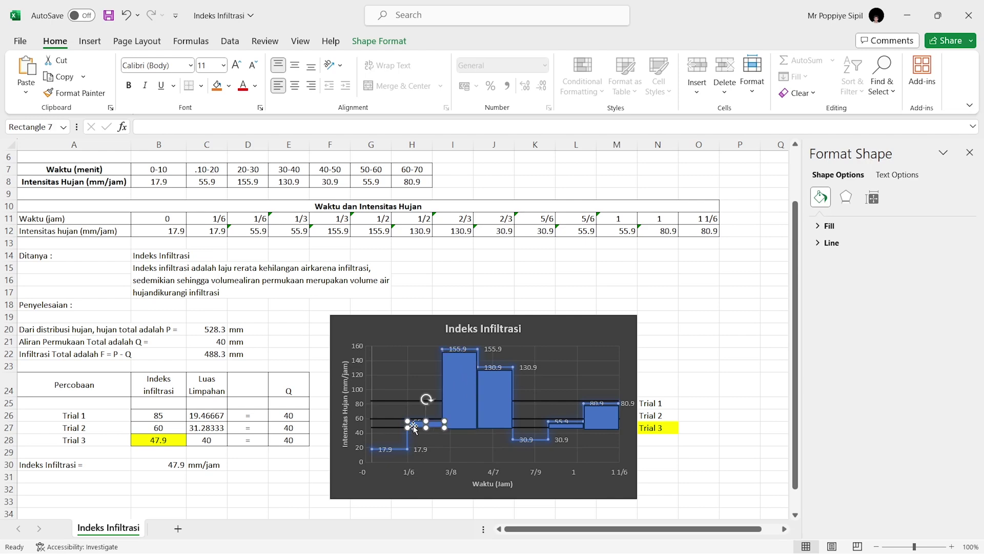
pyautogui.click(663, 391)
# Ungroup the Trial 3 line from the Indeks Infiltrasi chart.
pyautogui.click(523, 429)
pyautogui.click(523, 428)
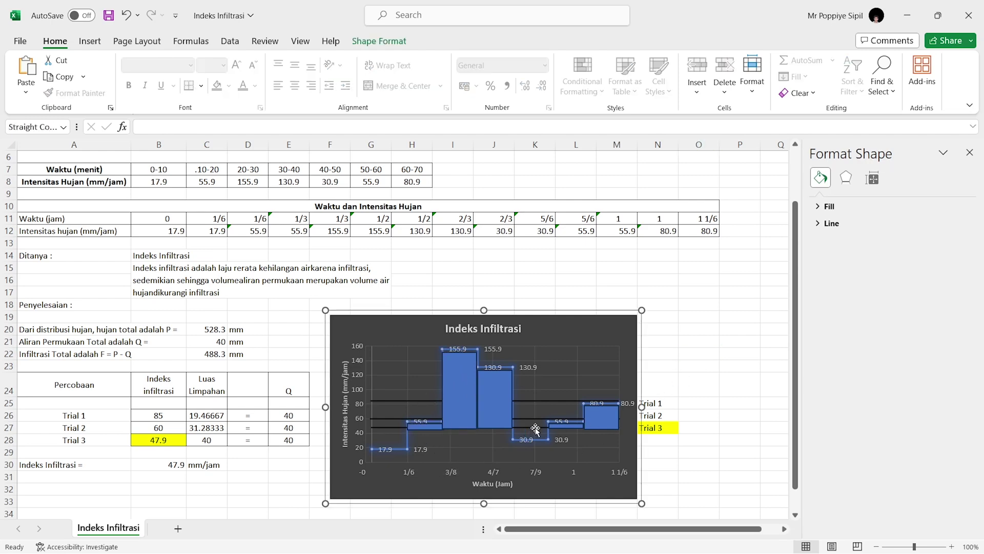
pyautogui.rightClick(538, 431)
pyautogui.click(592, 272)
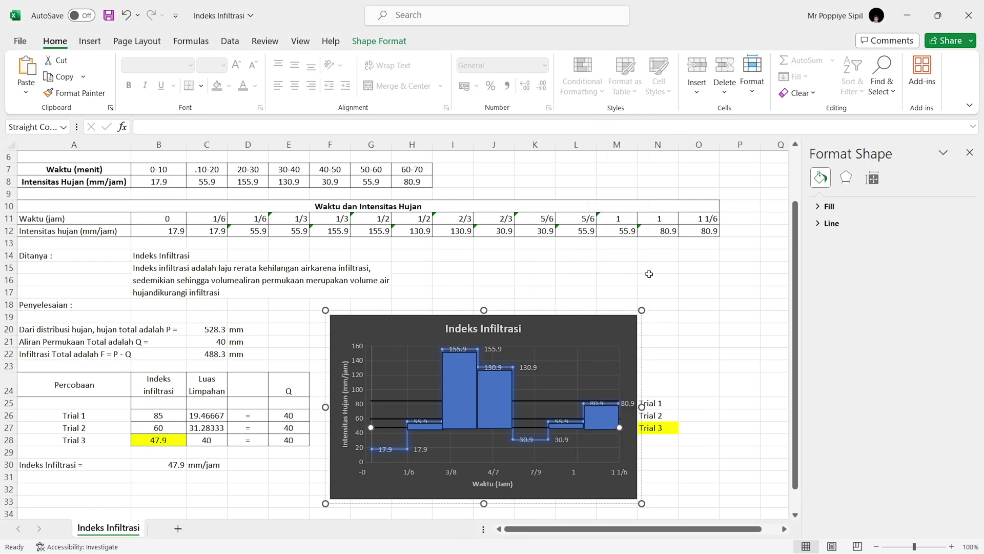
pyautogui.rightClick(528, 428)
pyautogui.moveTo(590, 246)
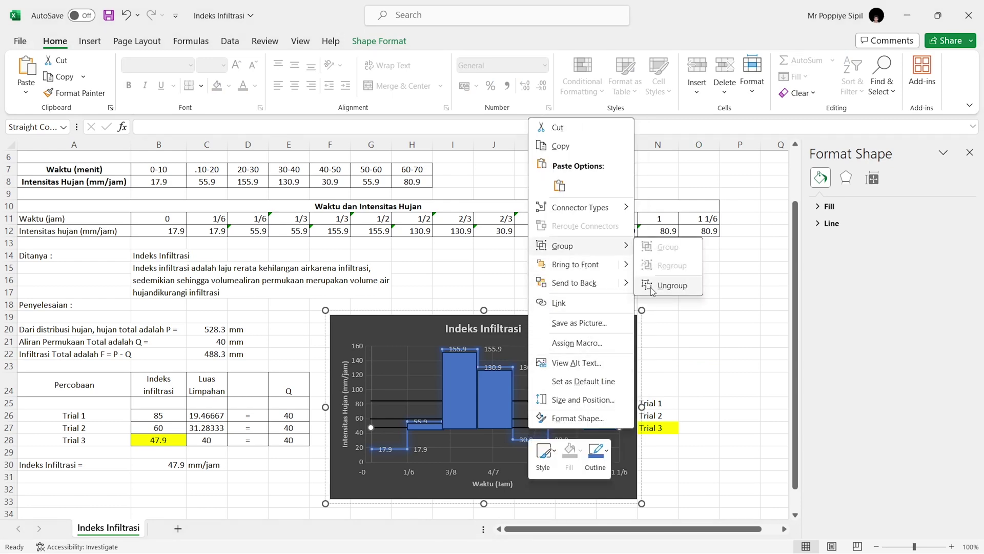
pyautogui.click(652, 287)
pyautogui.click(694, 442)
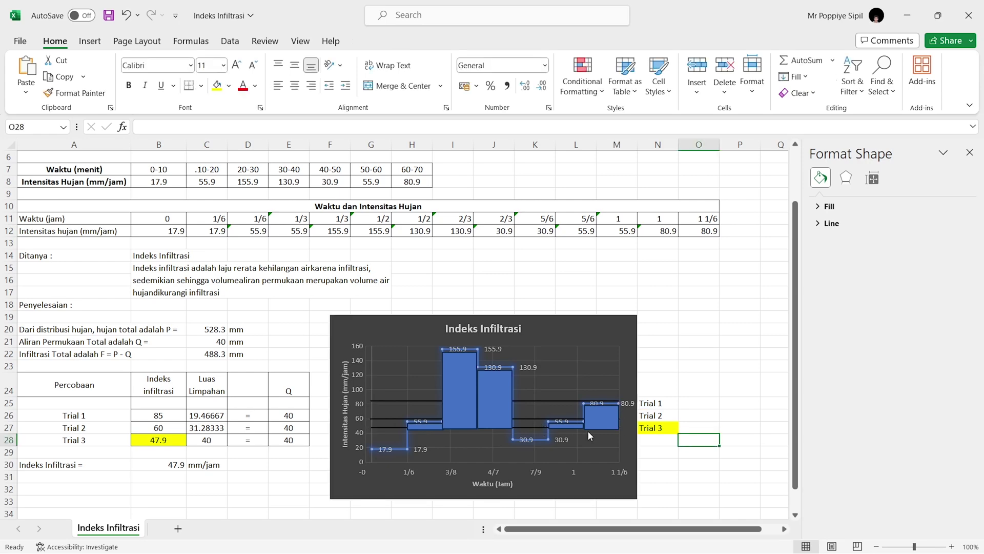
# Bring the Trial 3 line to the front, above the rectangles.
pyautogui.click(536, 427)
pyautogui.rightClick(535, 428)
pyautogui.click(604, 260)
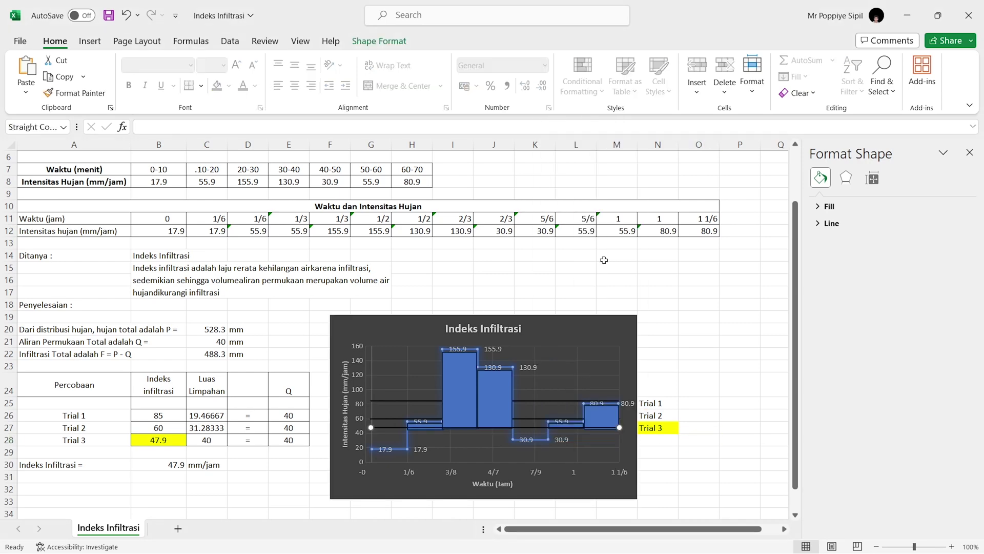
pyautogui.click(740, 329)
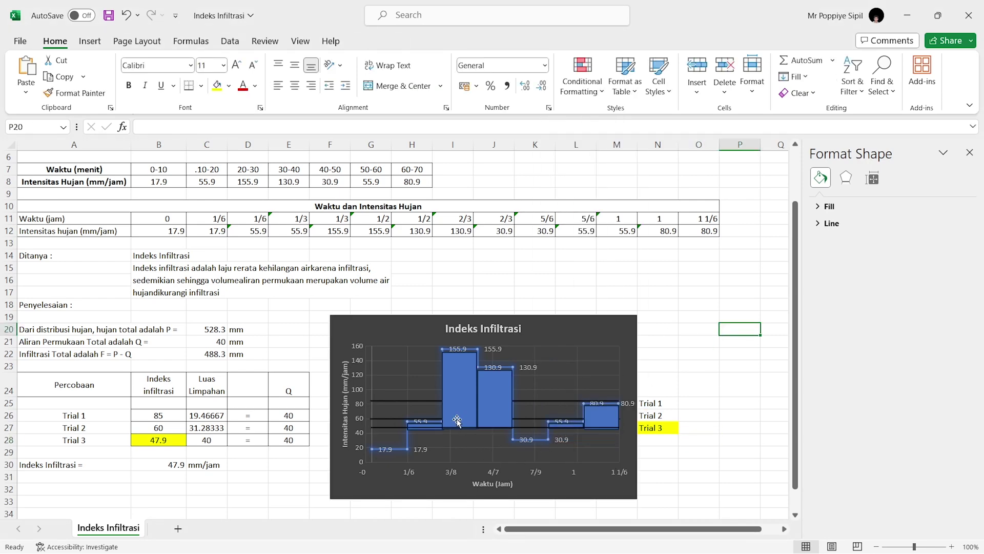
# Nudge the Trial 3 line down to the base of the rectangles.
pyautogui.click(442, 429)
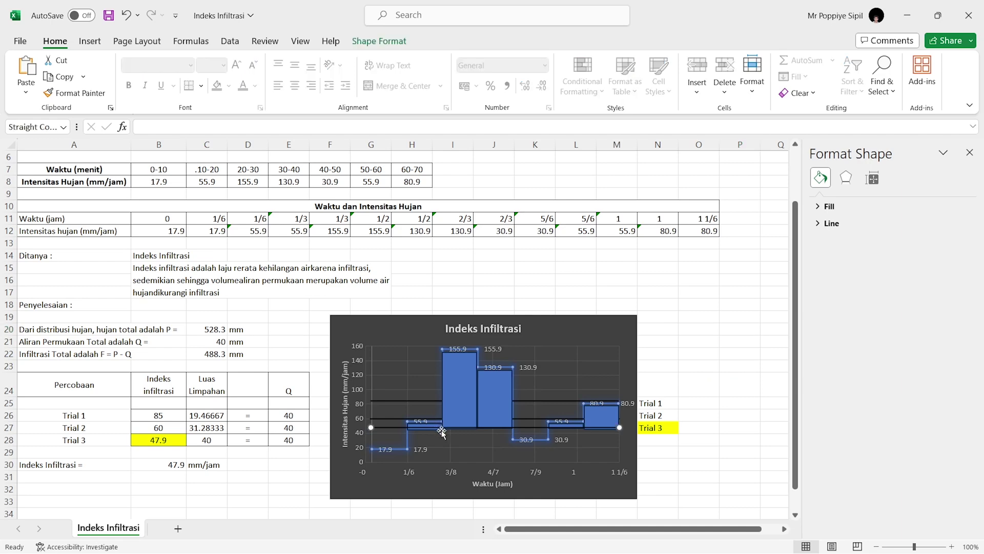
pyautogui.press('Down')
pyautogui.press('Down')
pyautogui.press('Down')
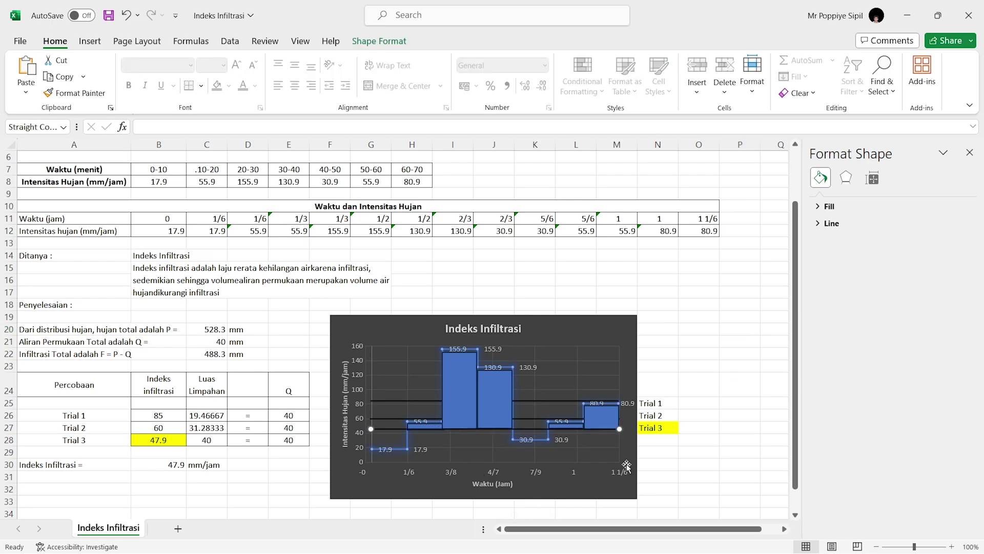
pyautogui.click(717, 476)
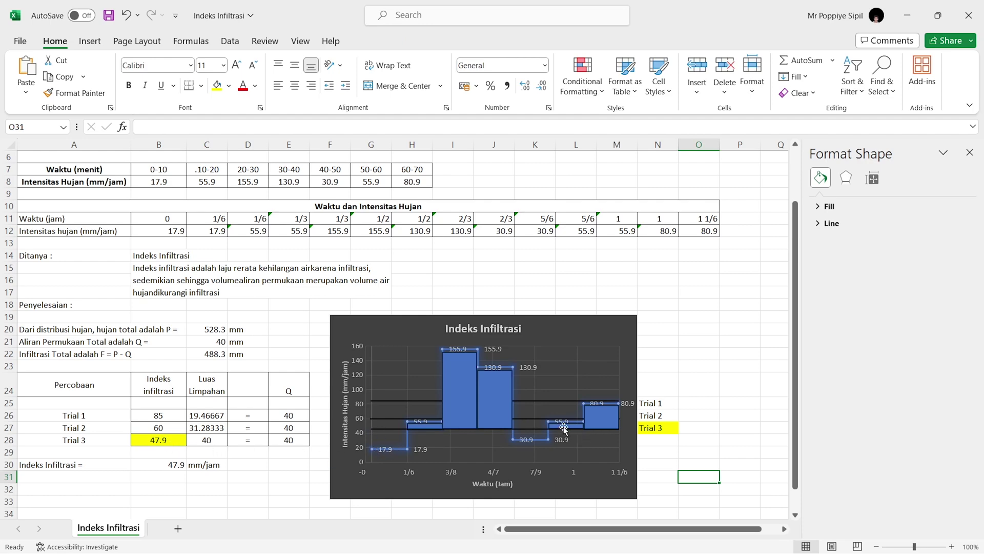
# Examine the Trial 3 Luas Limpahan formula in C28, including its 1/6 factors, and the final Indeks Infiltrasi value in row 30.
pyautogui.doubleClick(207, 440)
pyautogui.moveTo(147, 126); pyautogui.dragTo(435, 128)
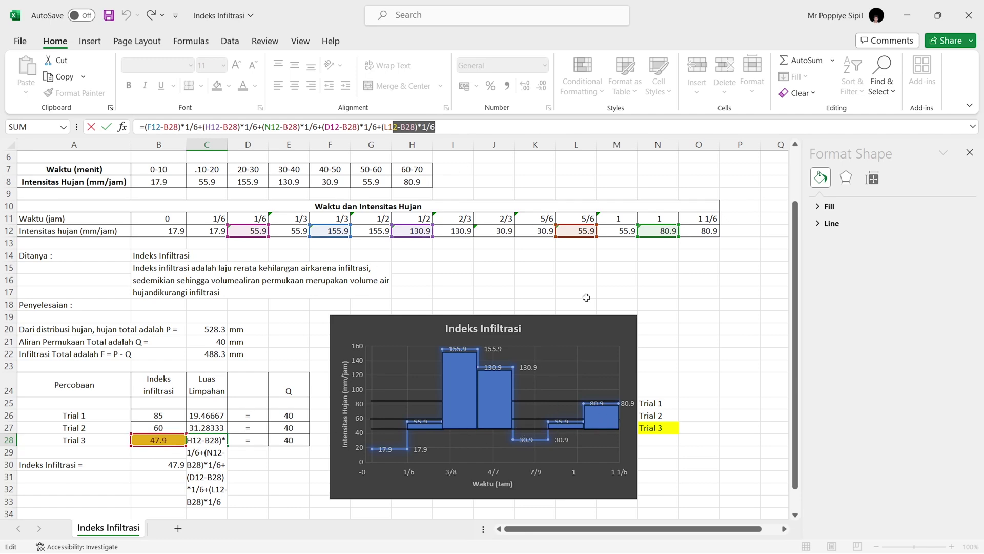
pyautogui.hotkey('ctrl', 'Return')
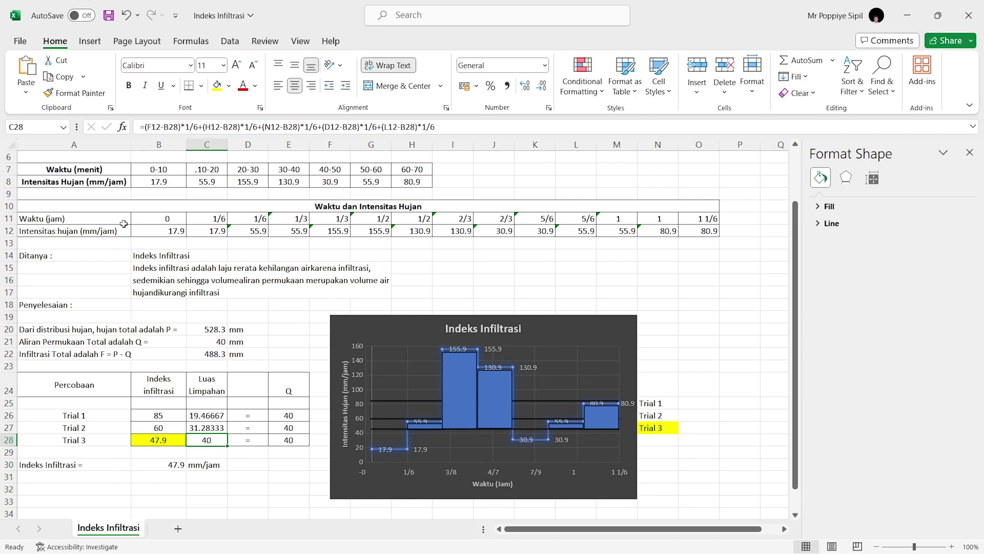
pyautogui.click(162, 464)
pyautogui.click(268, 475)
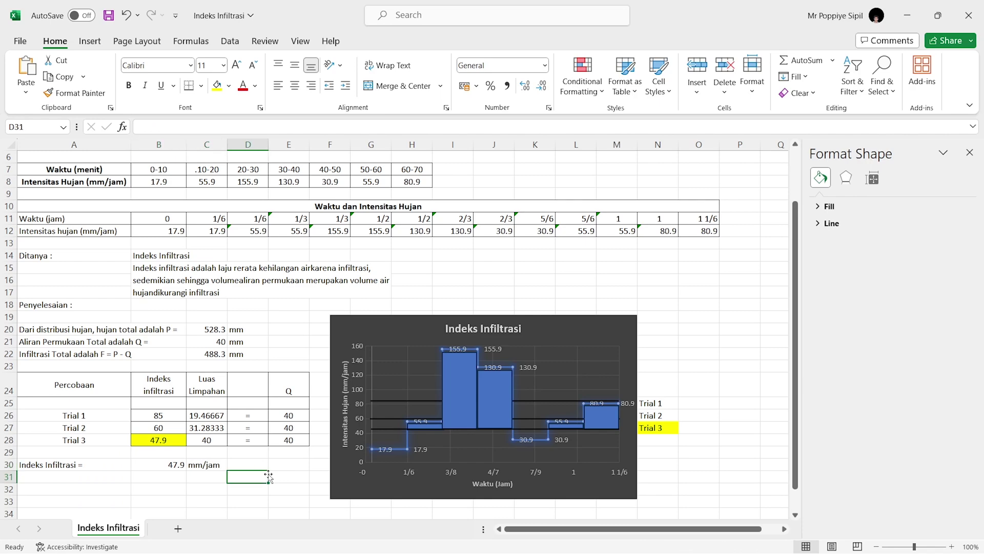